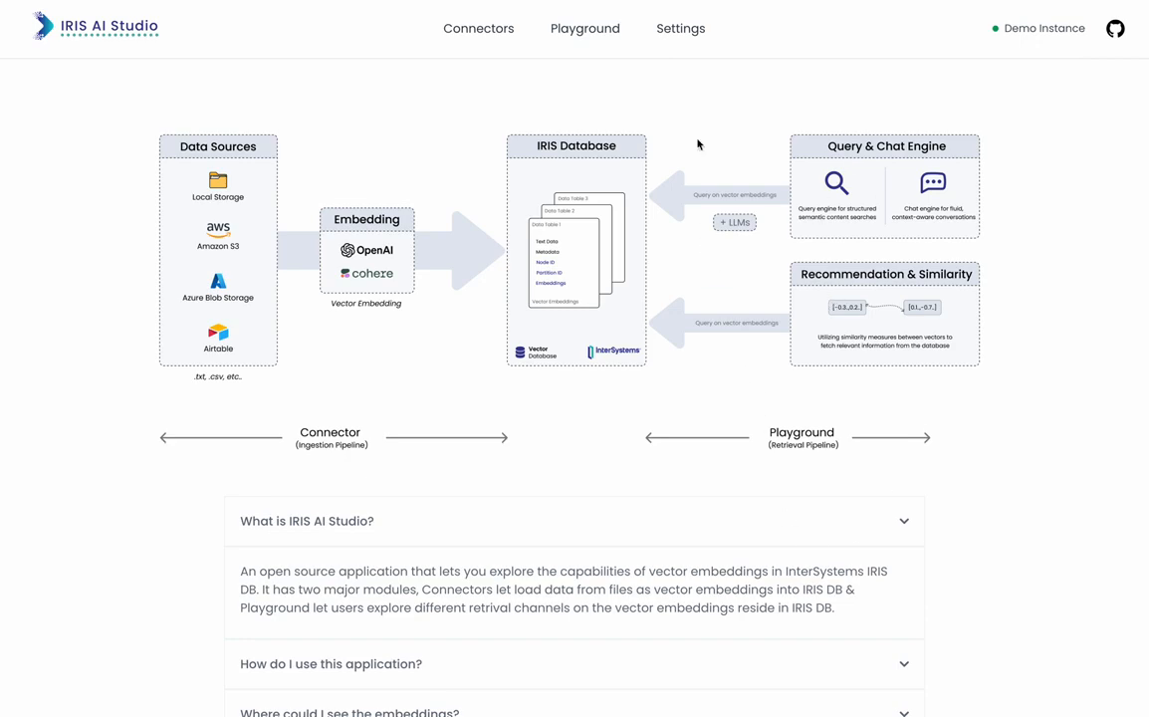
Review the IRIS instance and API key settings, and start creating a new connector.
click(682, 31)
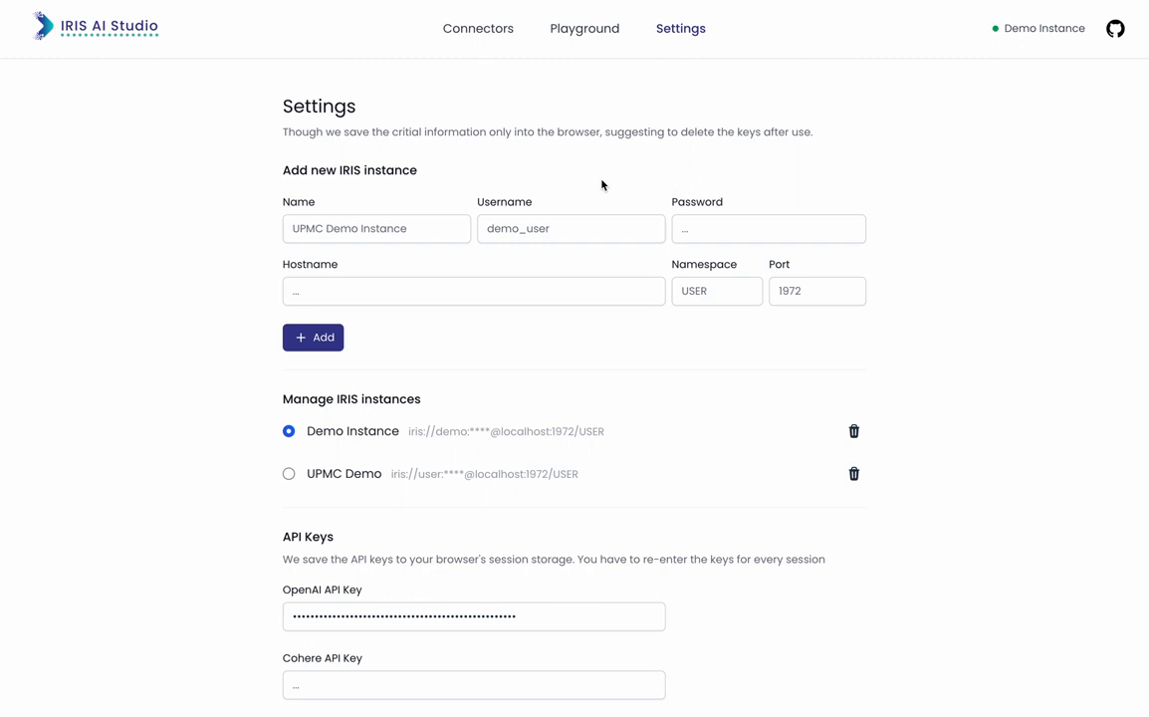
click(497, 33)
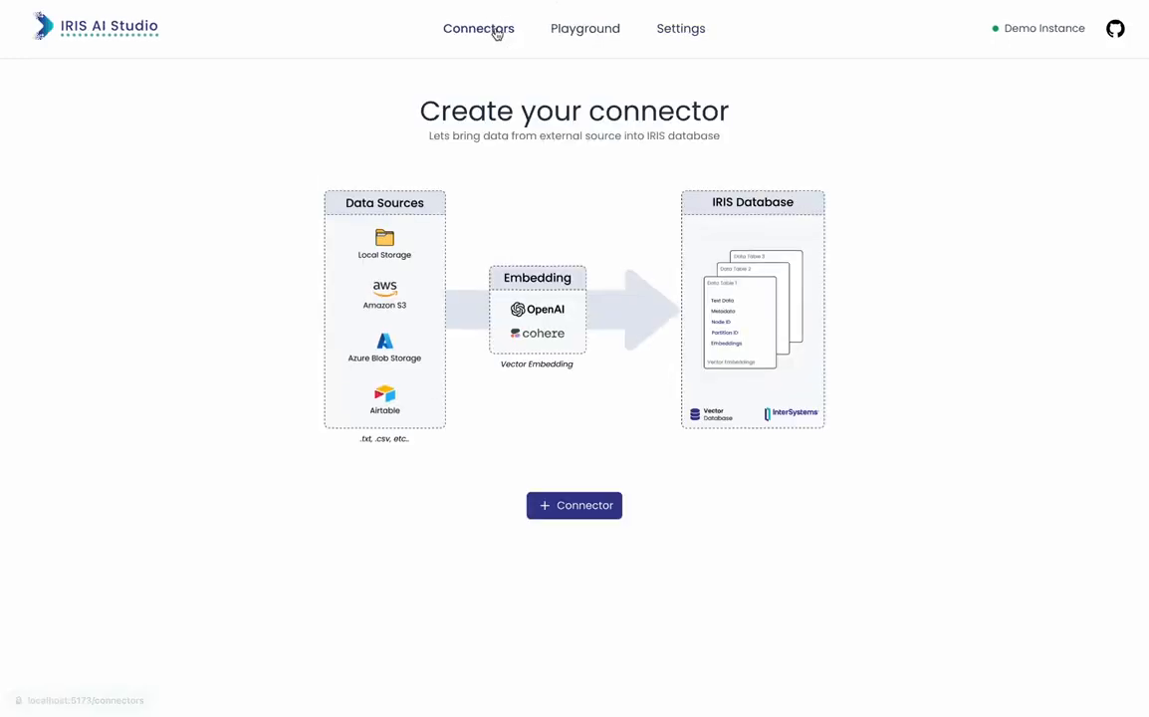
click(572, 506)
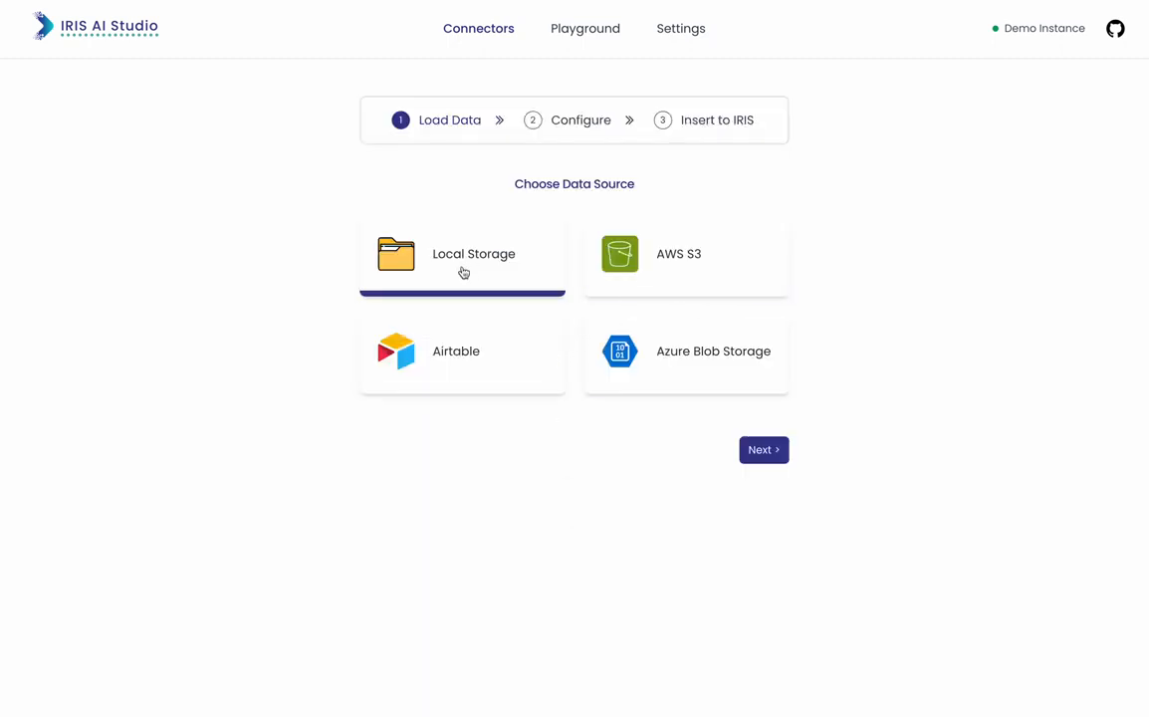
Look at the AWS S3, Airtable and Azure Blob Storage source options, and choose Local Storage as the data source.
click(622, 257)
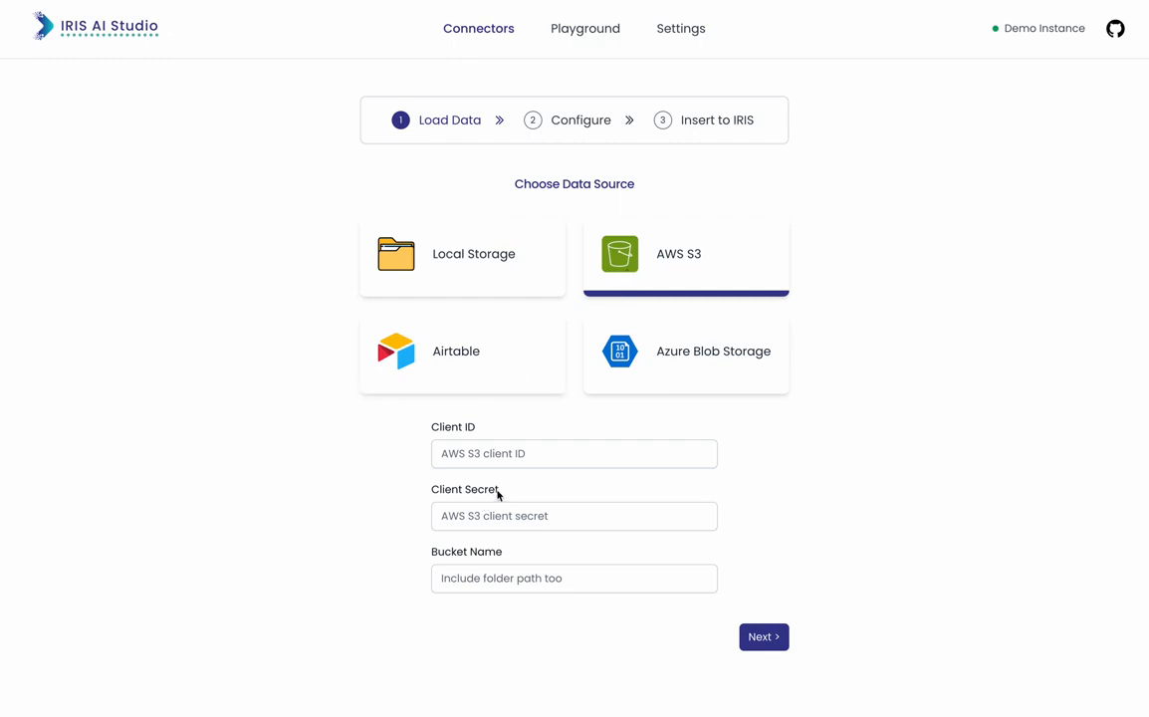
click(508, 353)
click(657, 345)
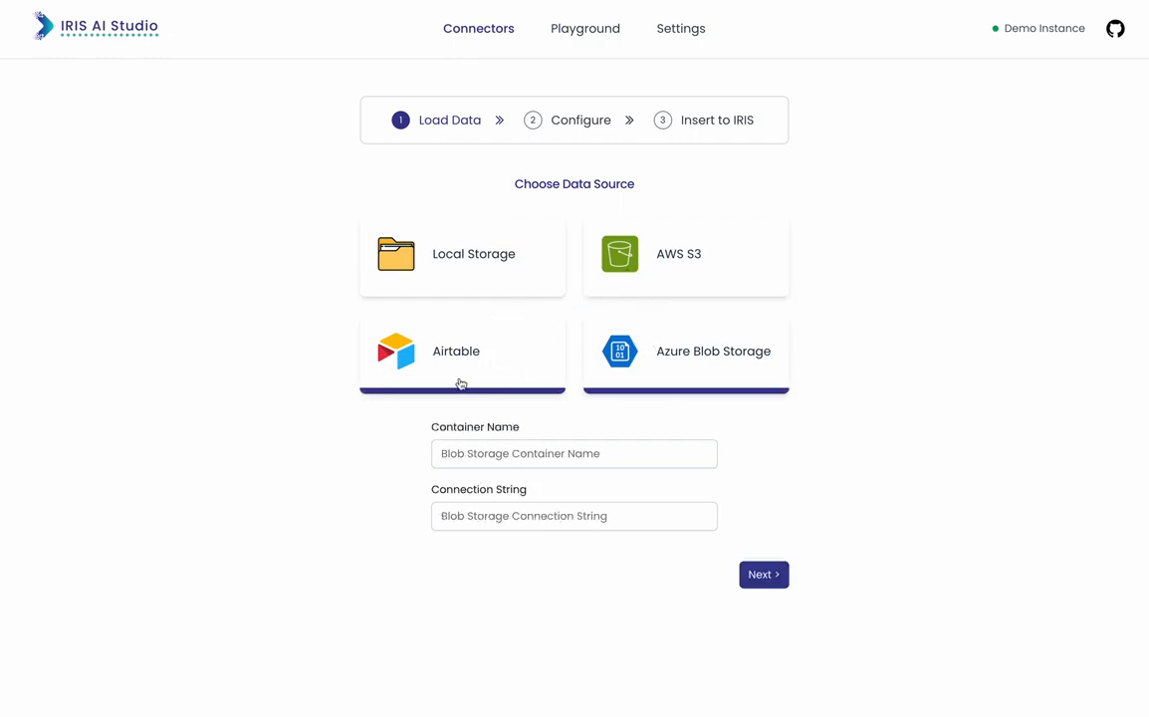
click(495, 257)
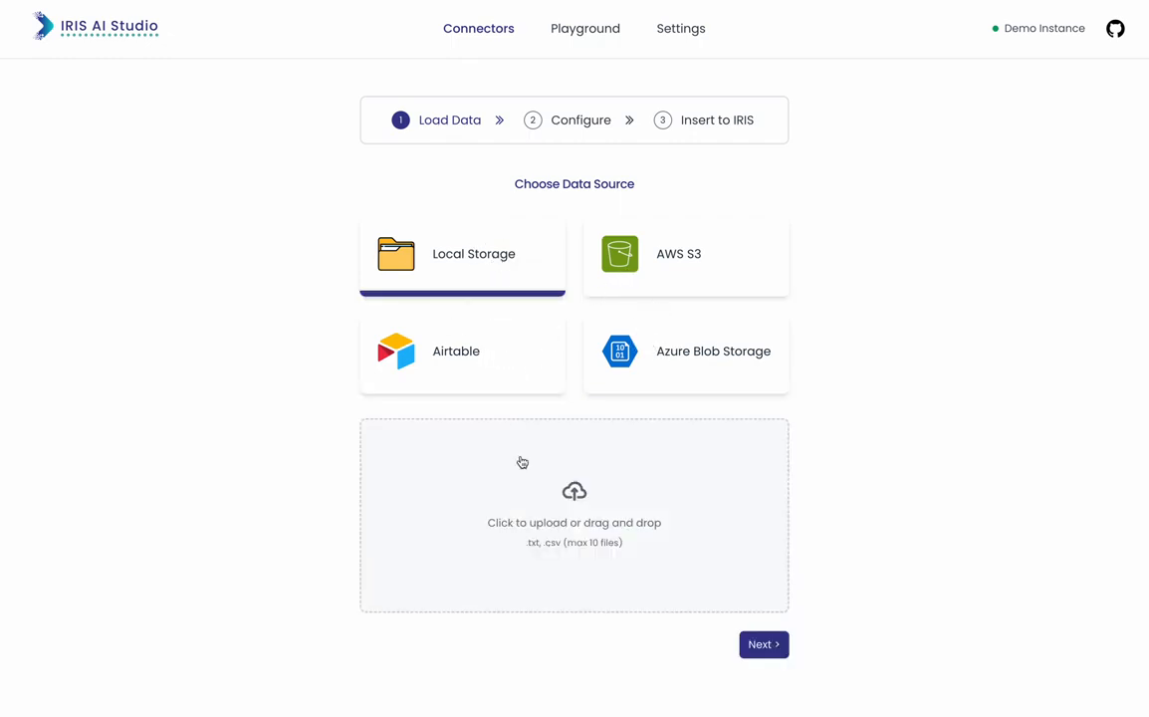
Preview paul_graham_essay.txt from the sample-data folder, add it as the connector's file and continue to the embedding configuration.
click(533, 503)
click(411, 423)
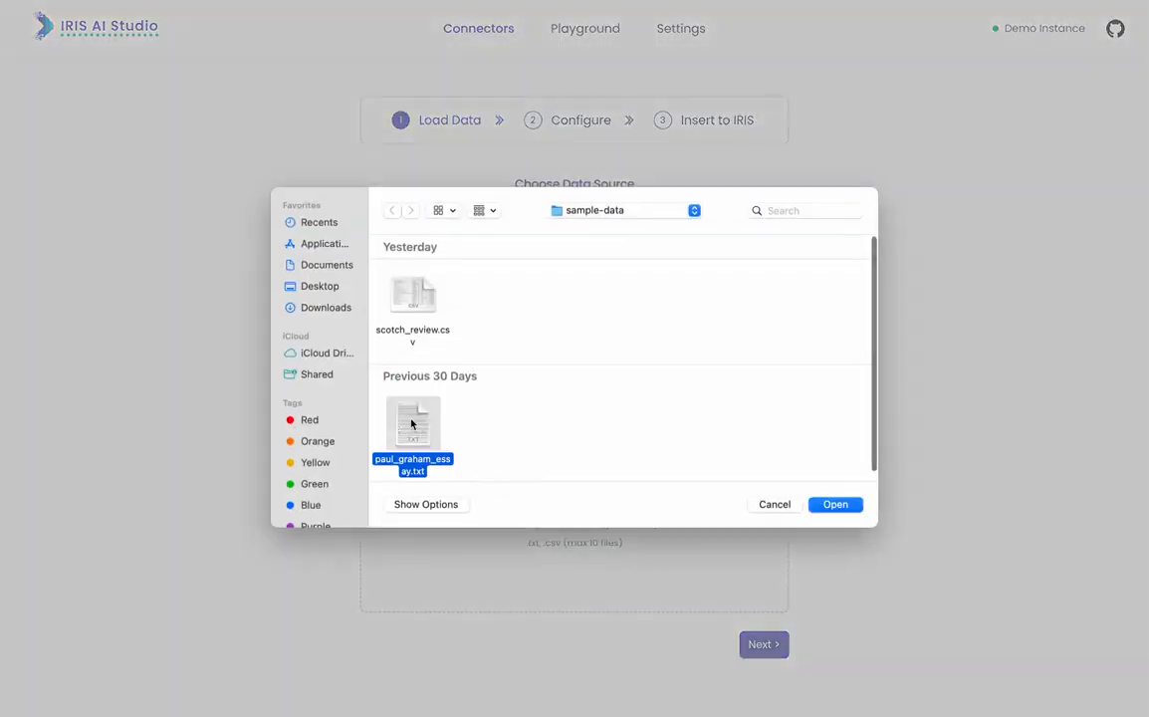
key(space)
scroll(411, 423, down, 20)
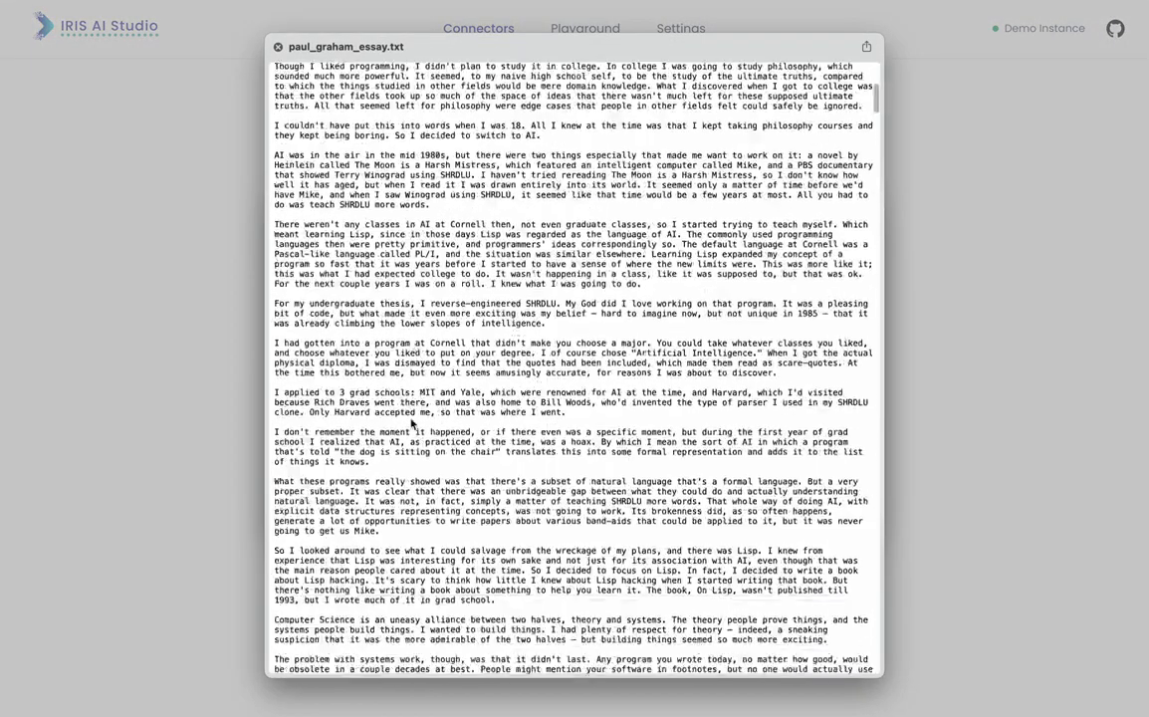
key(space)
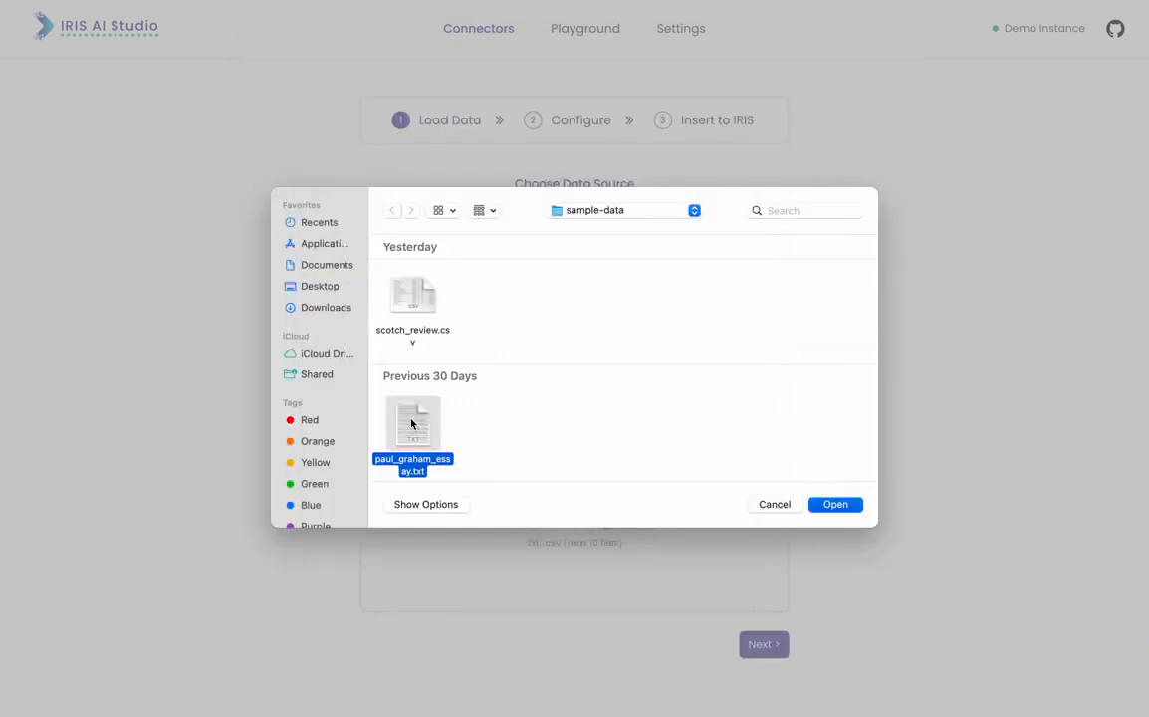
double_click(411, 424)
click(756, 685)
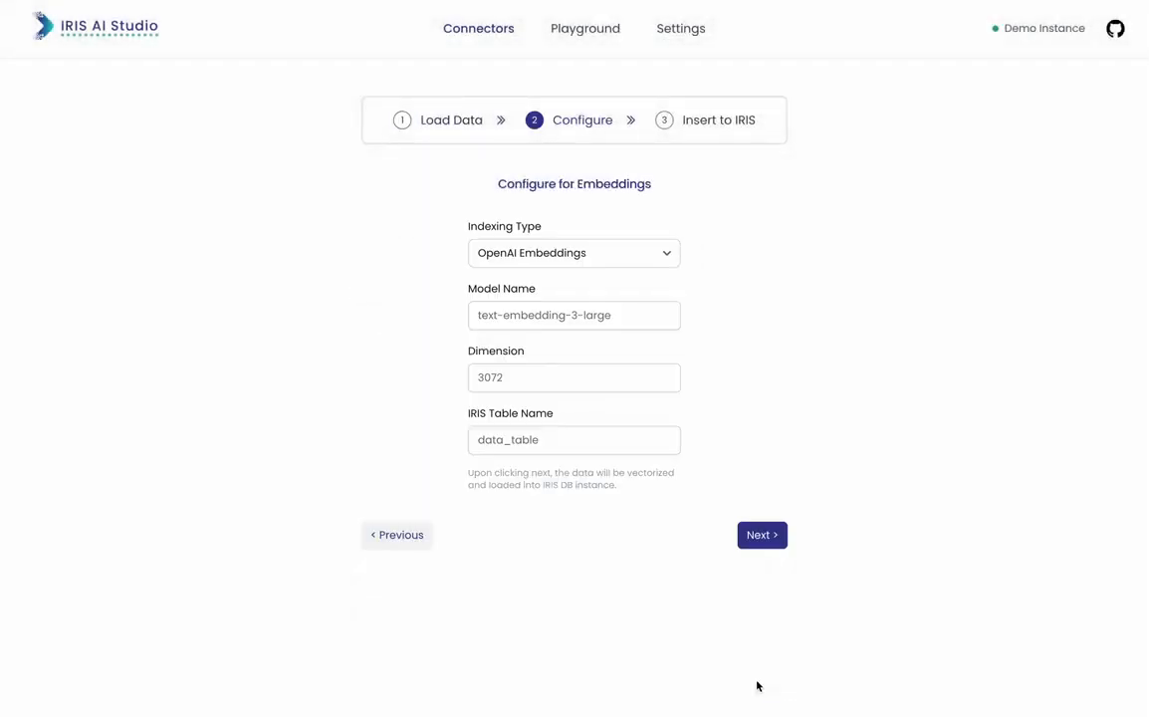
Configure OpenAI Embeddings with model text-embedding-3-small, dimension 1536 and table name 16may06, and load the data into IRIS.
click(518, 251)
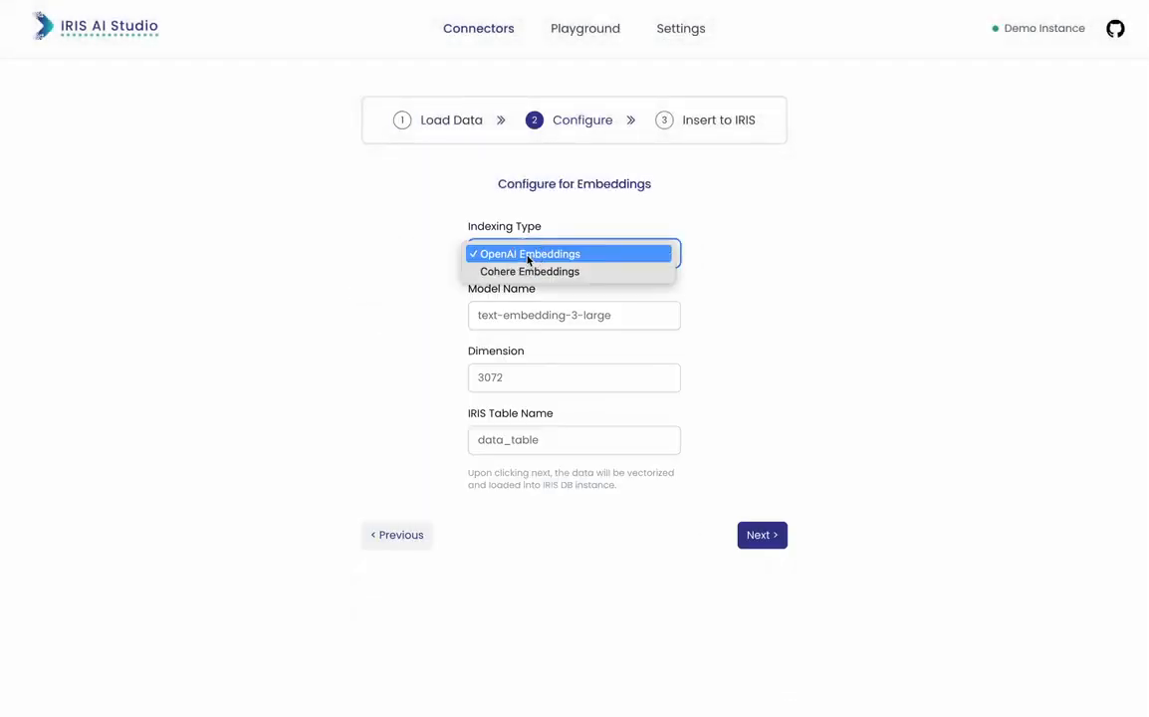
click(476, 255)
click(543, 315)
click(769, 316)
click(611, 378)
click(696, 379)
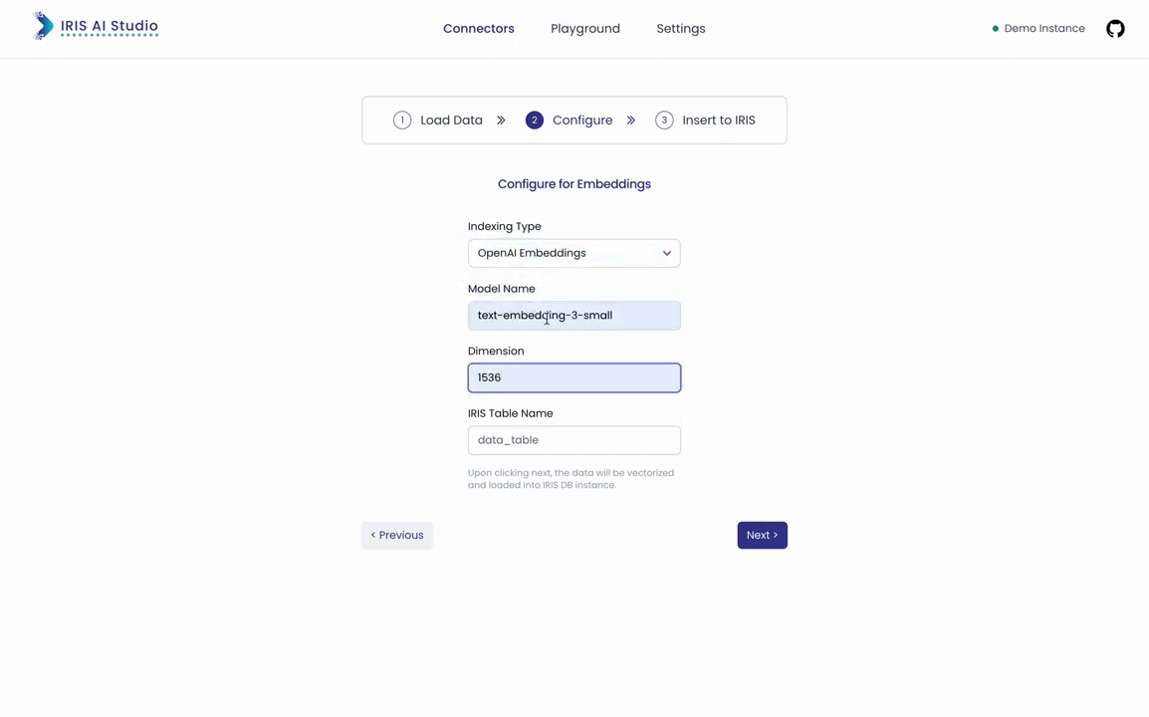
click(510, 441)
text(16may06)
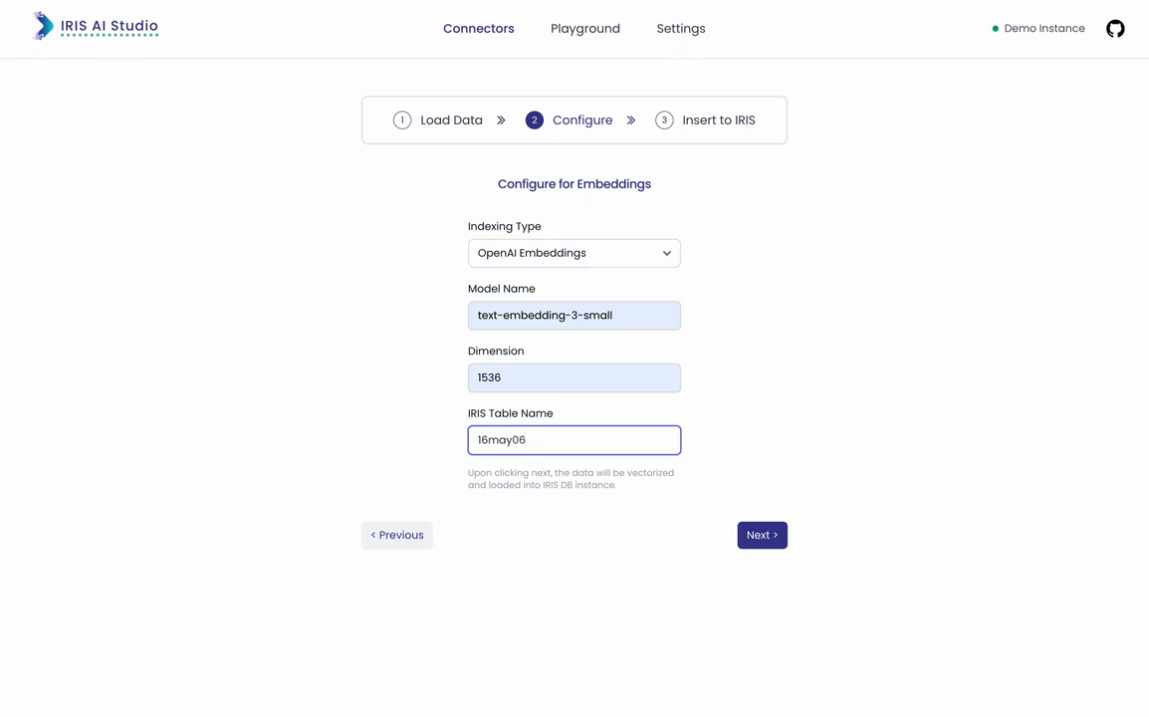
click(763, 538)
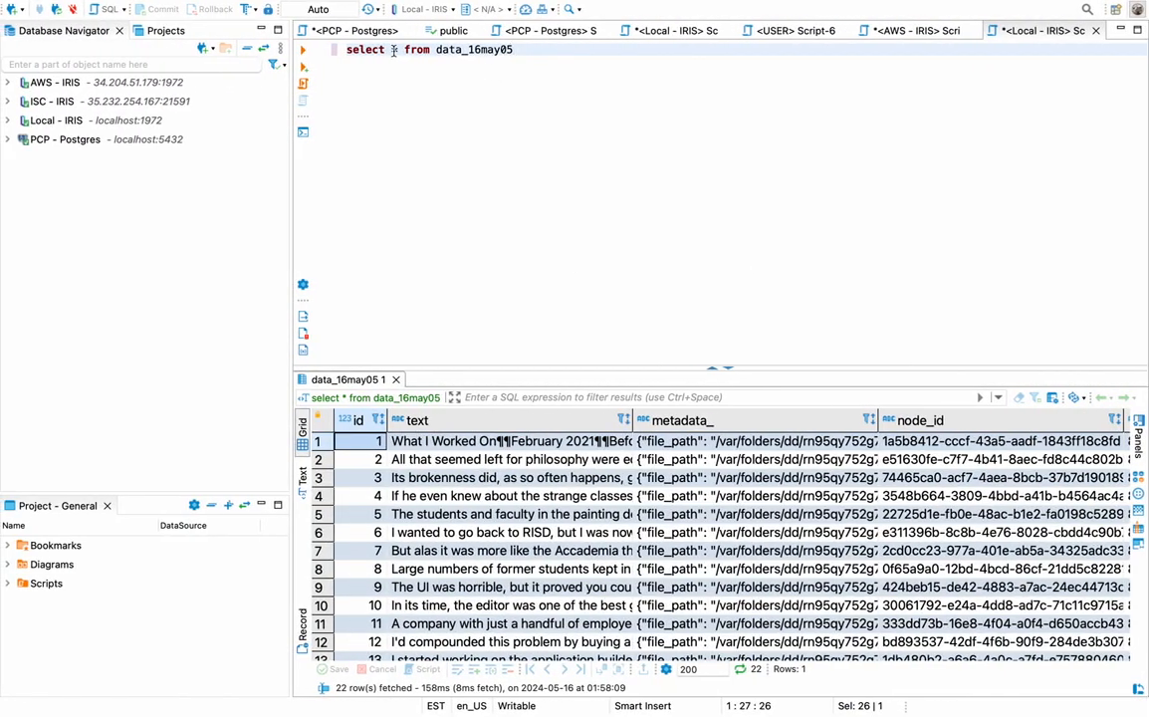
In the database client, run "select * from data_16may06" and examine the returned rows and columns.
key(BackSpace)
text(6)
key(ctrl+Return)
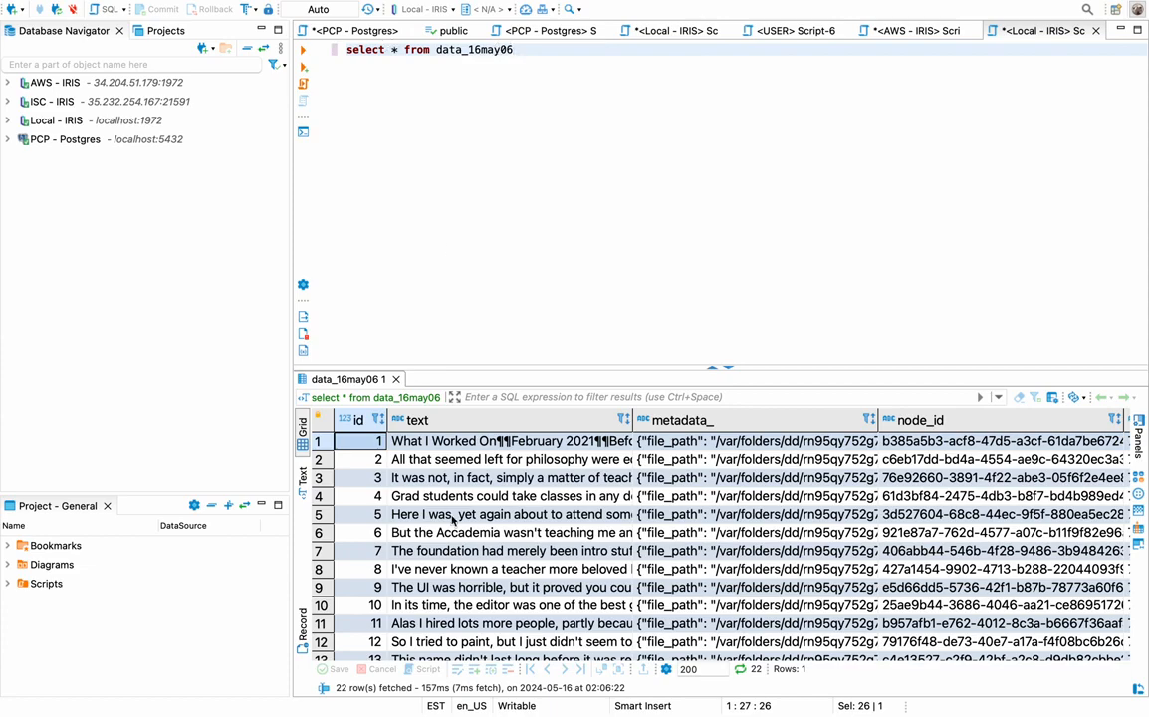
scroll(409, 468, down, 4)
scroll(449, 482, up, 4)
scroll(760, 481, right, 2)
scroll(759, 481, right, 5)
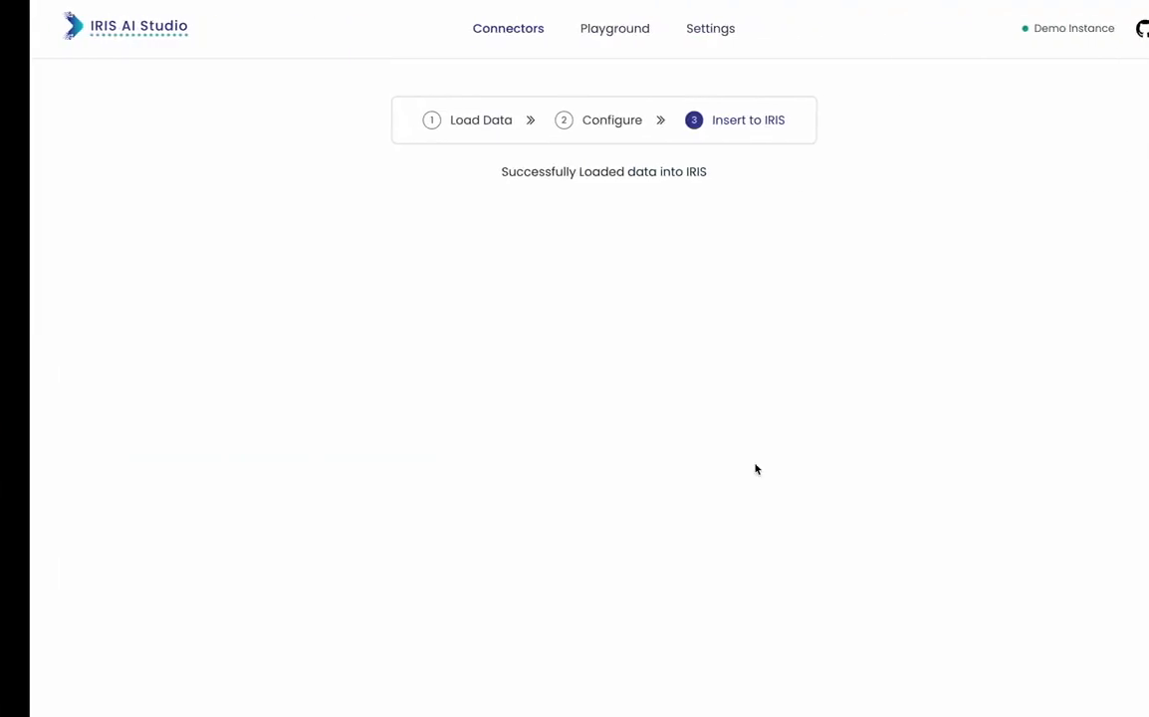
Back in IRIS AI Studio, set the playground's semantic search to table 16may06, OpenAI Embeddings, model text-embedding-3-small and dimension 1536.
click(585, 35)
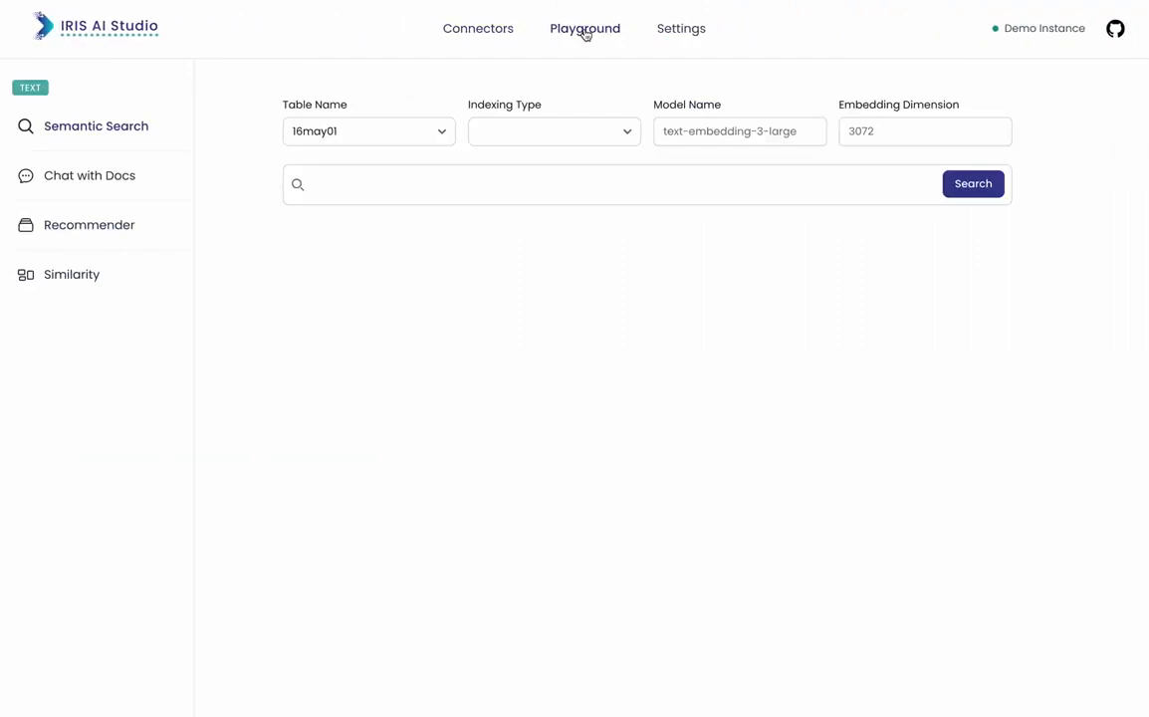
click(385, 120)
click(360, 219)
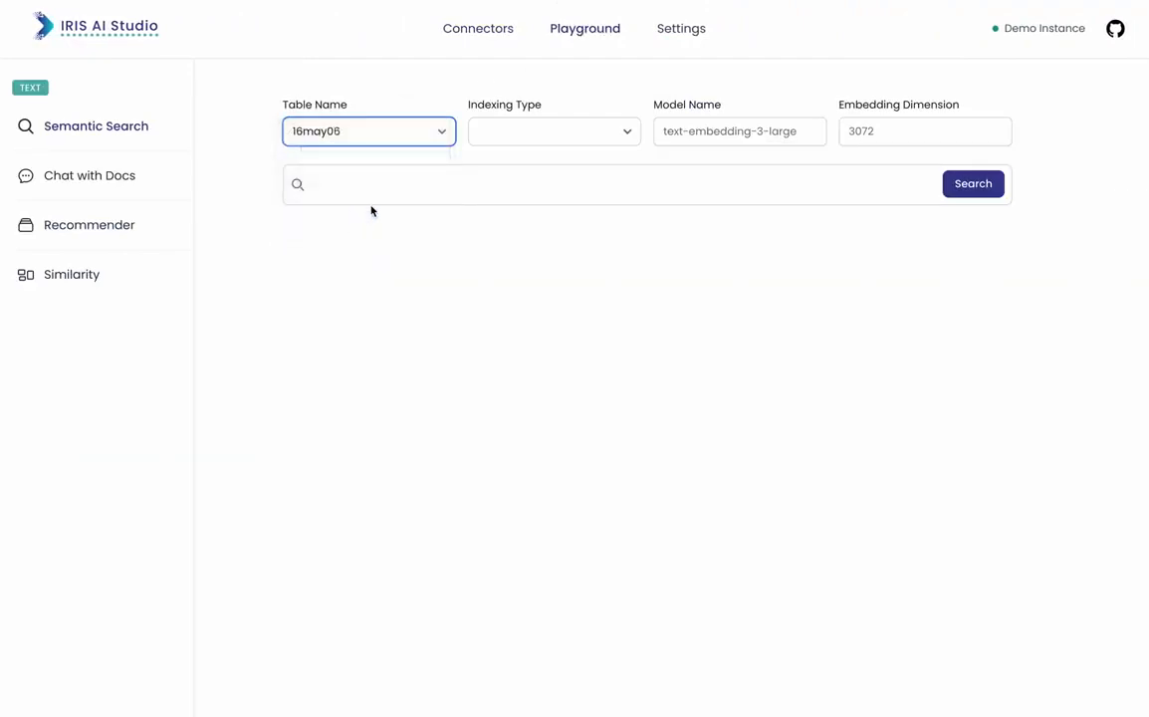
click(498, 122)
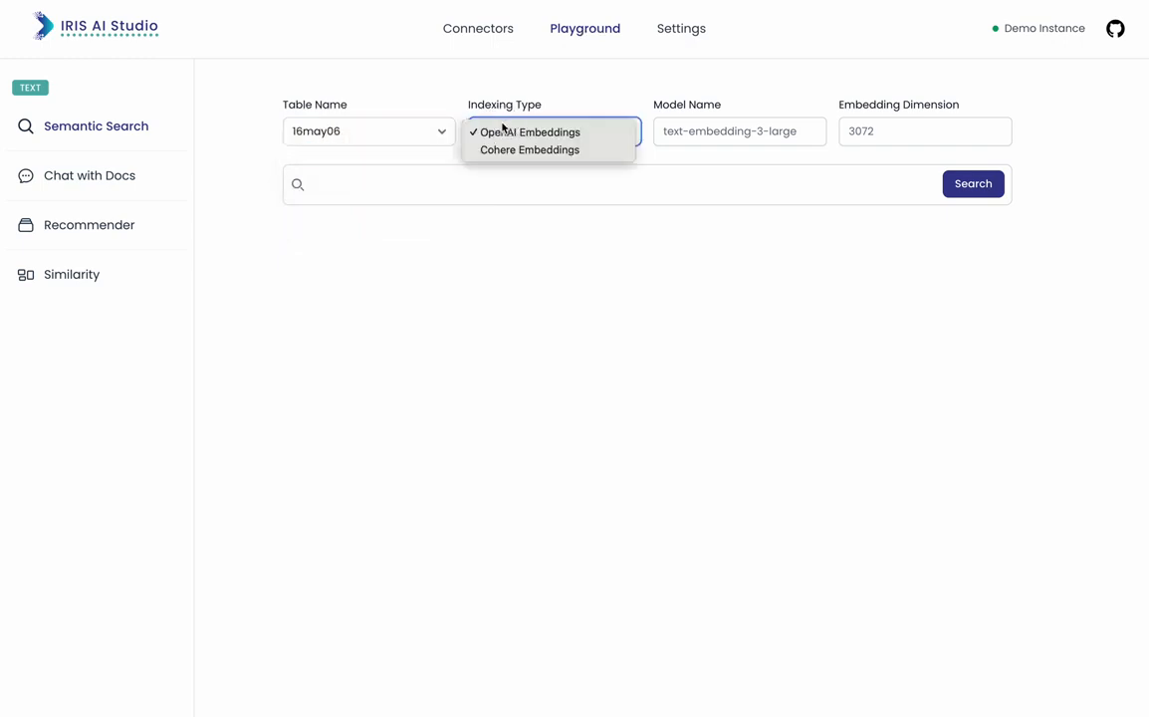
click(520, 133)
click(687, 123)
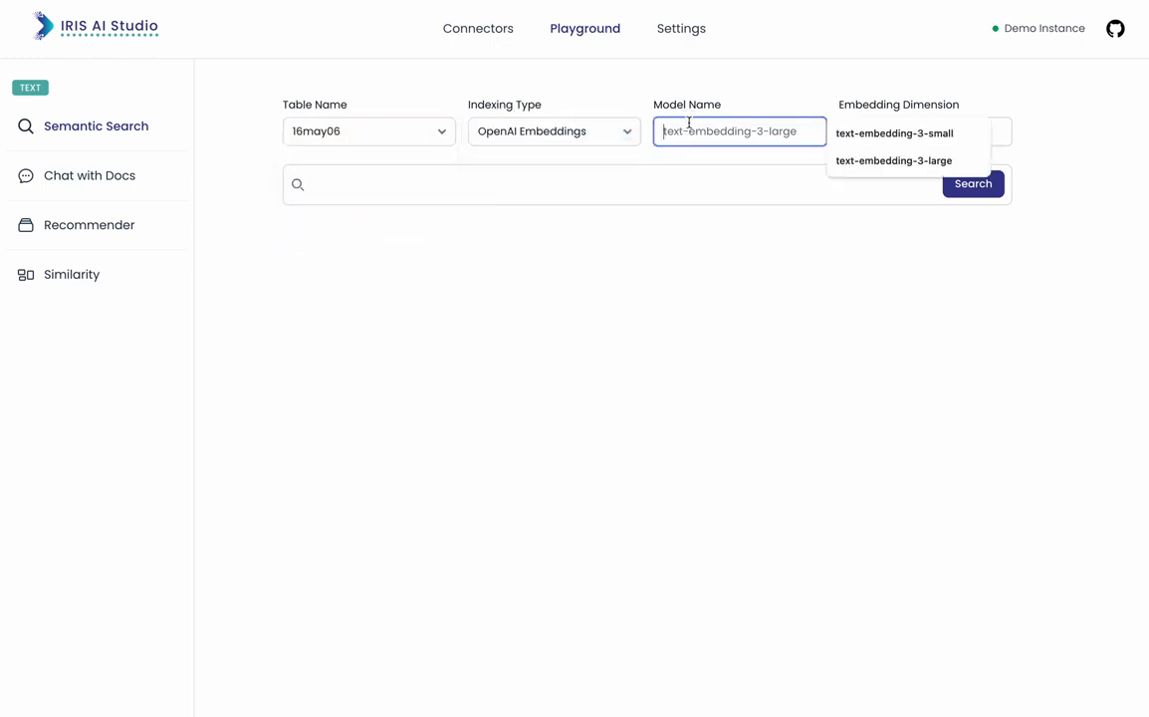
click(864, 139)
click(999, 121)
click(1029, 134)
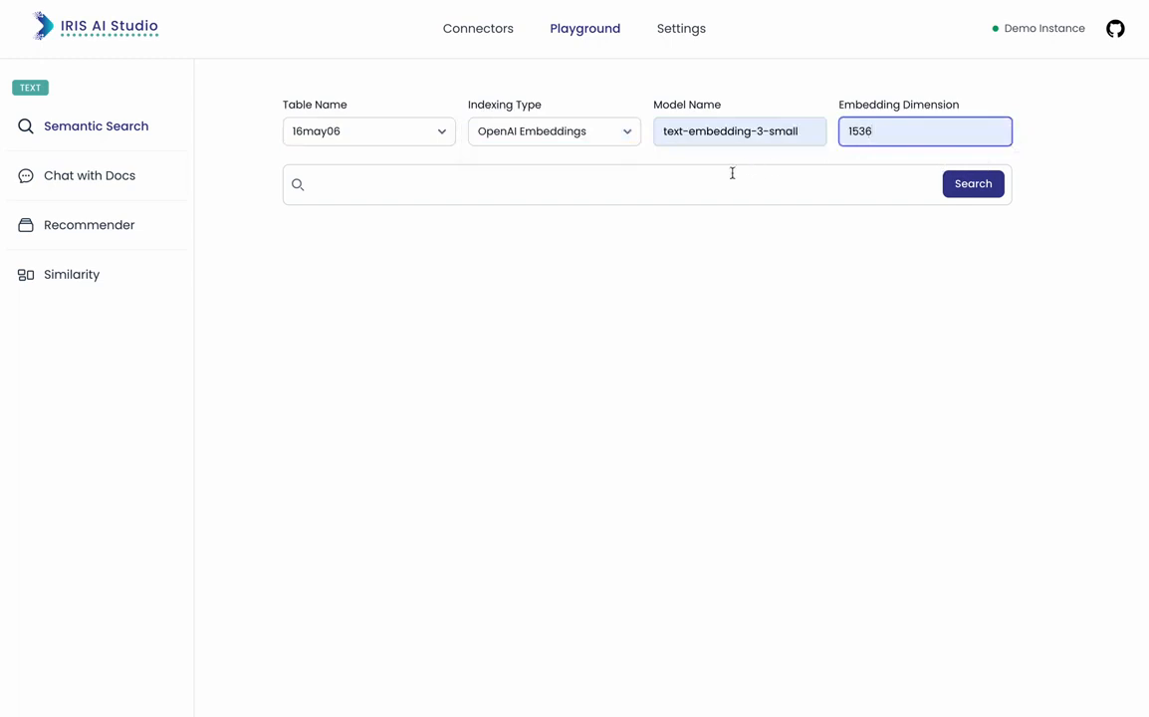
Run a semantic search for "Who is Sam Altman to YC?".
click(730, 174)
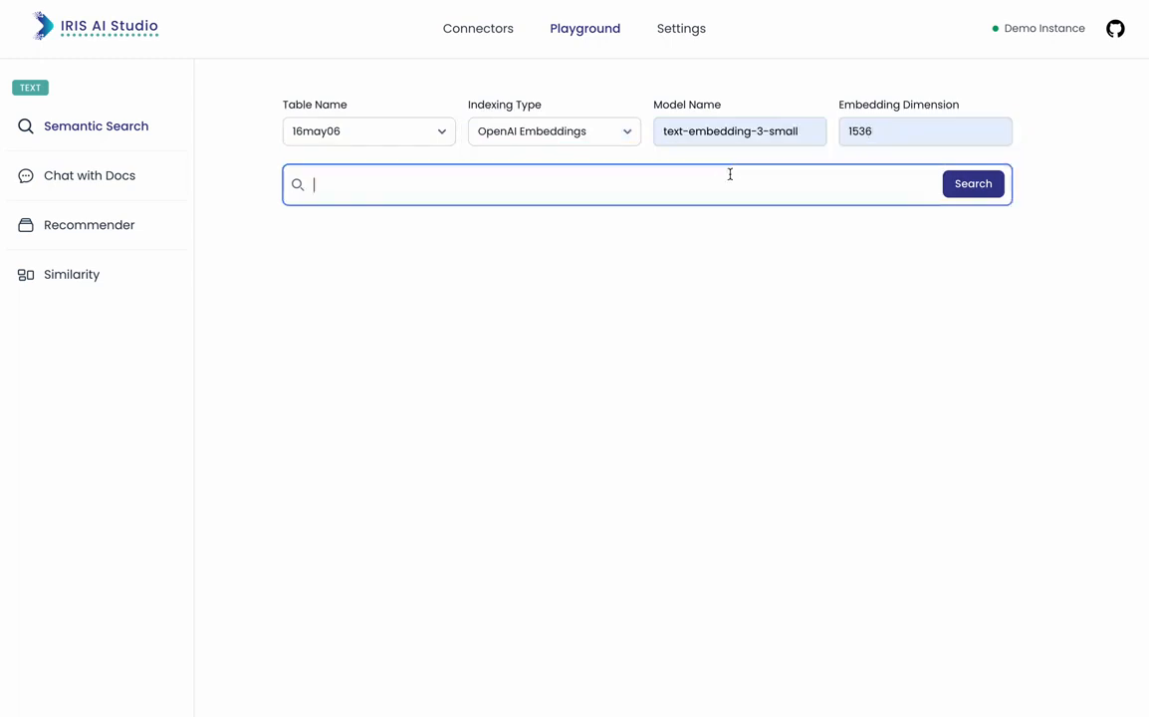
text(Who is Sam Altman to YC?)
key(Return)
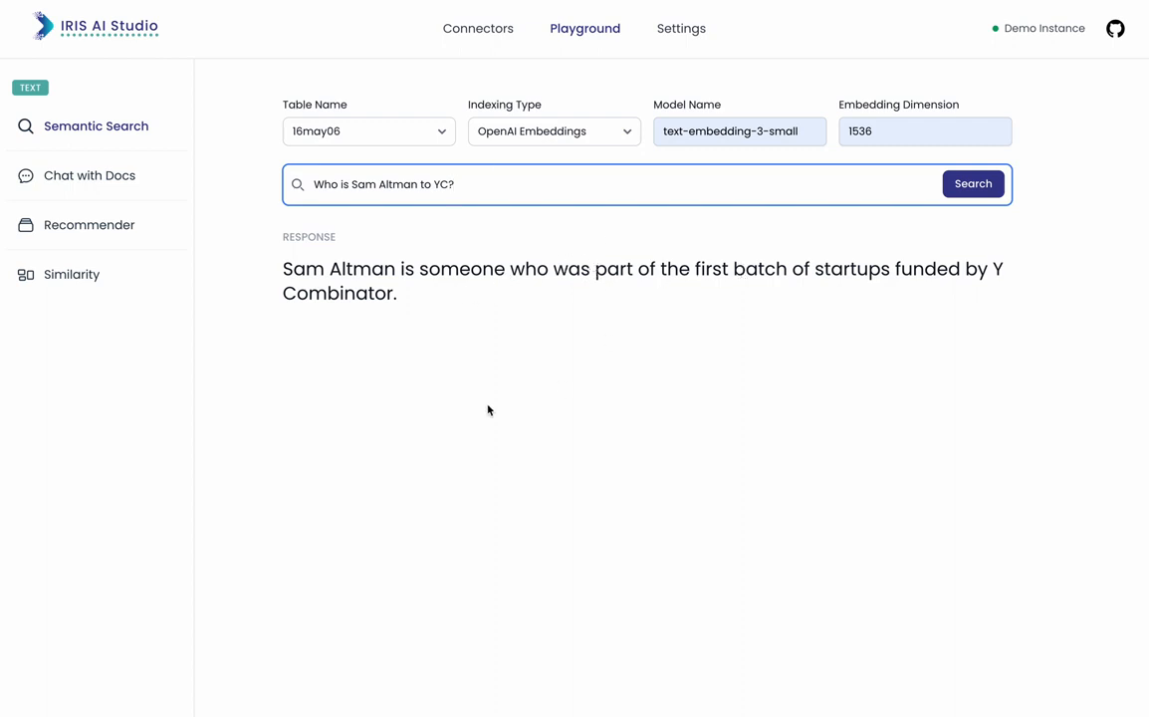
Start a Chat with Docs session on table 16may06 with OpenAI Embeddings, model text-embedding-3-small and dimension 1536.
click(105, 172)
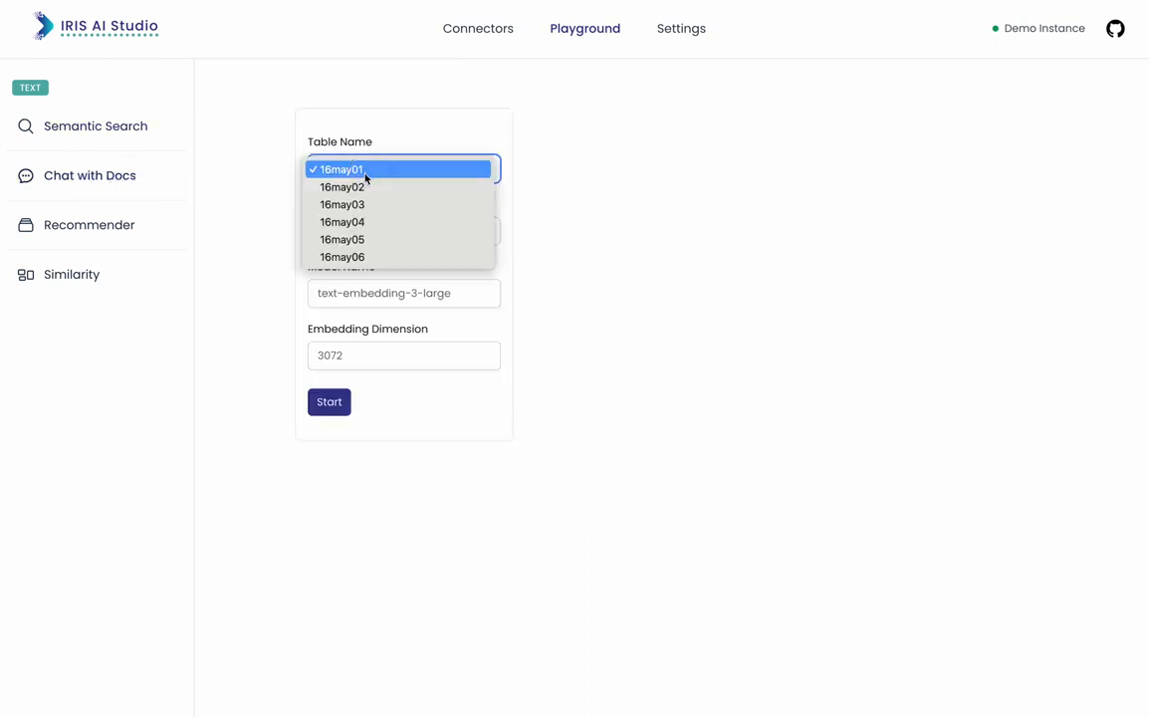
click(362, 258)
click(379, 228)
click(380, 230)
click(389, 291)
click(546, 295)
click(444, 354)
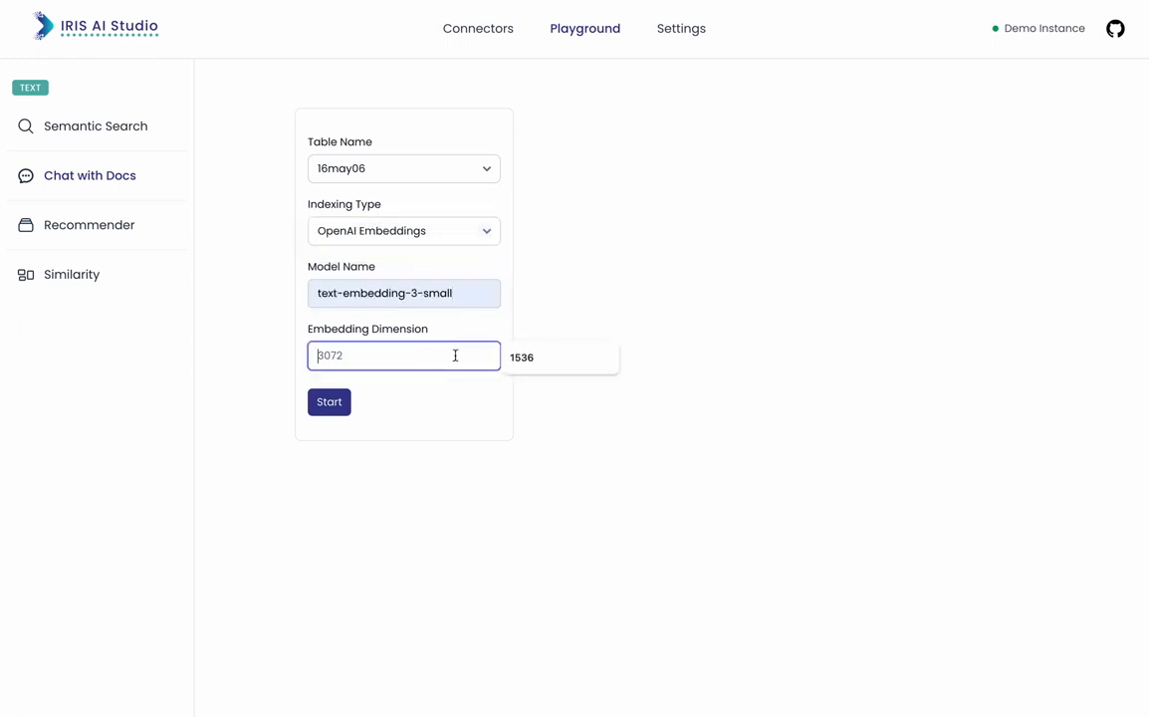
click(508, 357)
click(329, 404)
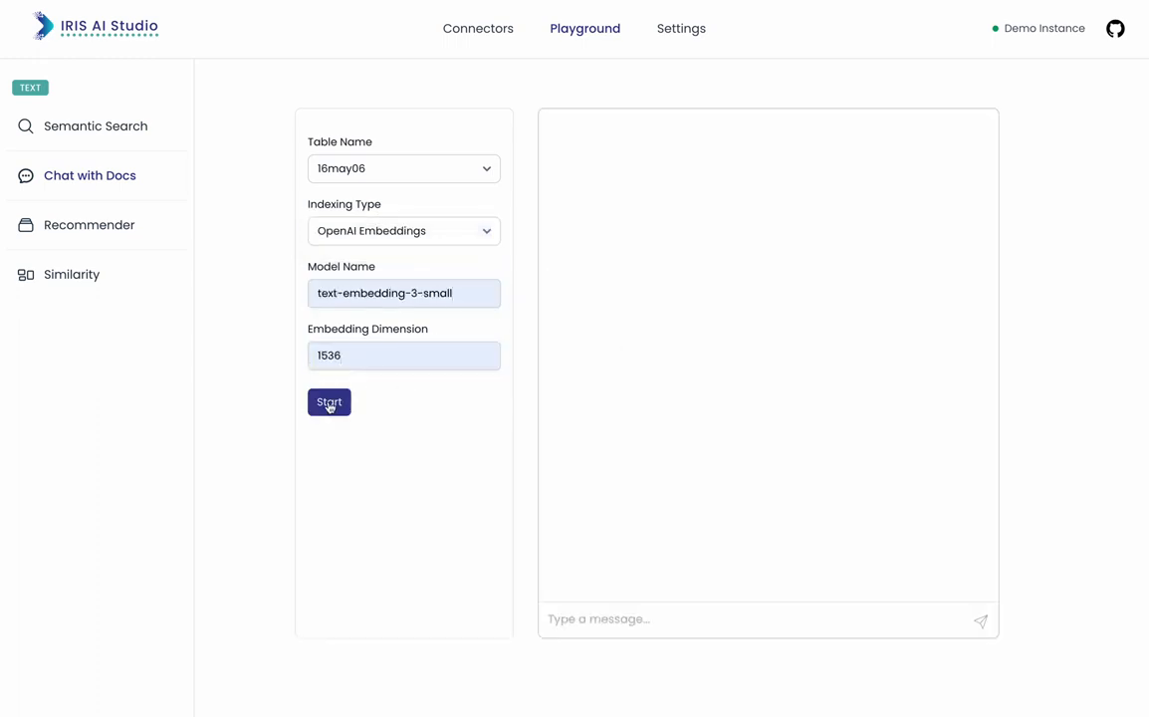
Send the chat message "Who is Sam Altman and what is YC?".
click(602, 618)
text(Who is)
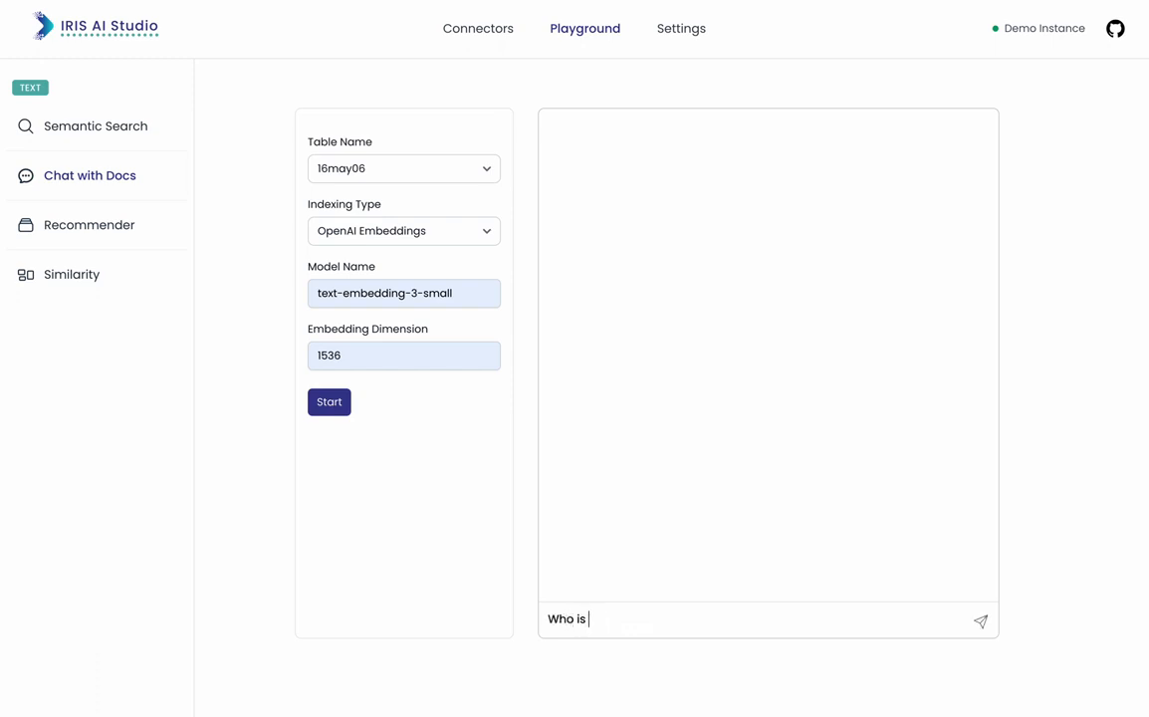
text( Sam Altman and what is YC?)
key(Return)
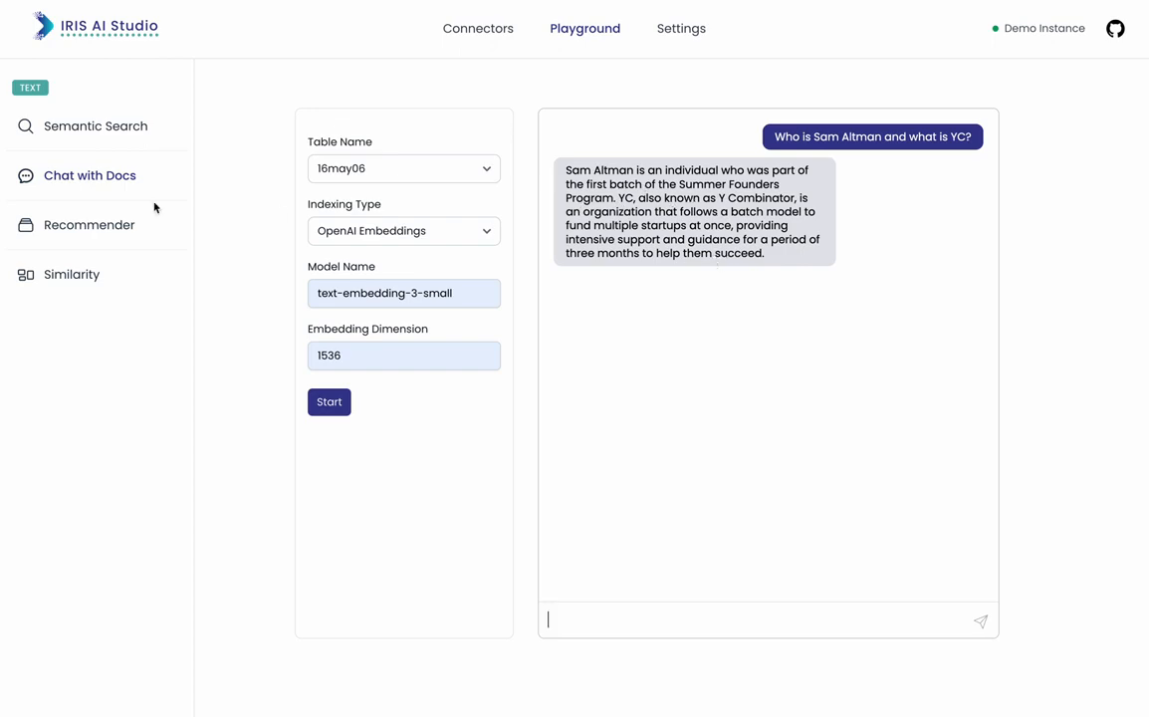
Configure the Recommender for table 16may06 with OpenAI Embeddings, model text-embedding-3-small and embedding dimension 1536.
click(106, 227)
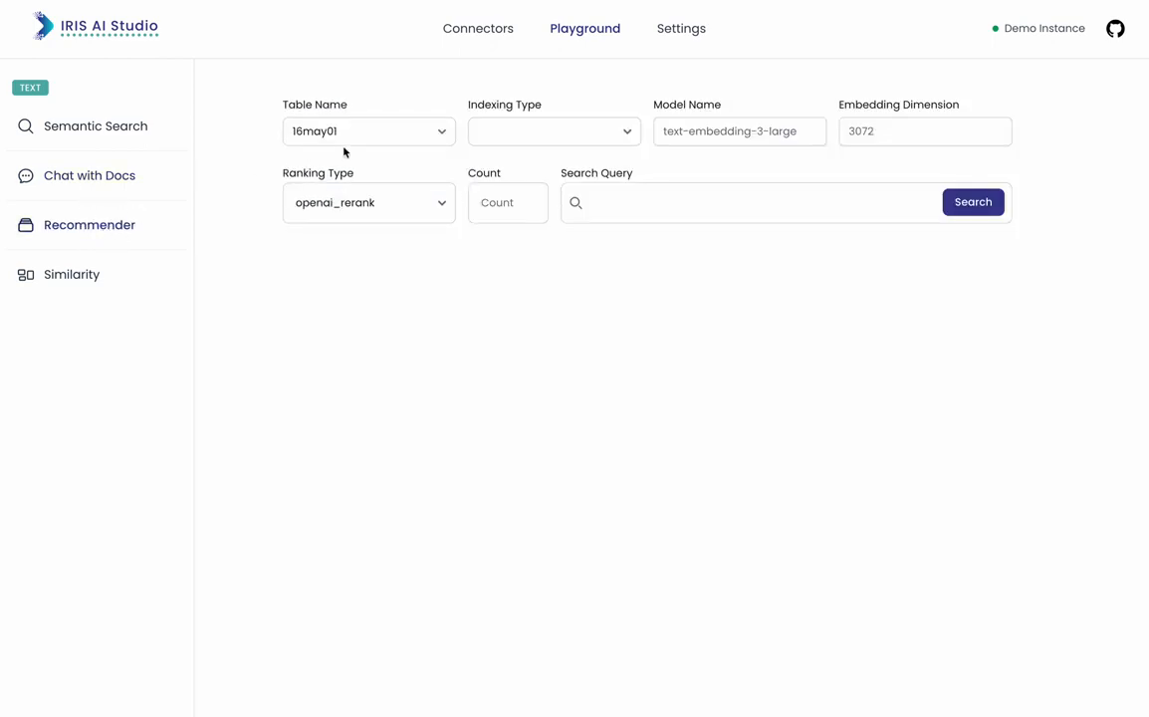
click(346, 139)
click(346, 219)
click(563, 137)
click(560, 138)
click(718, 131)
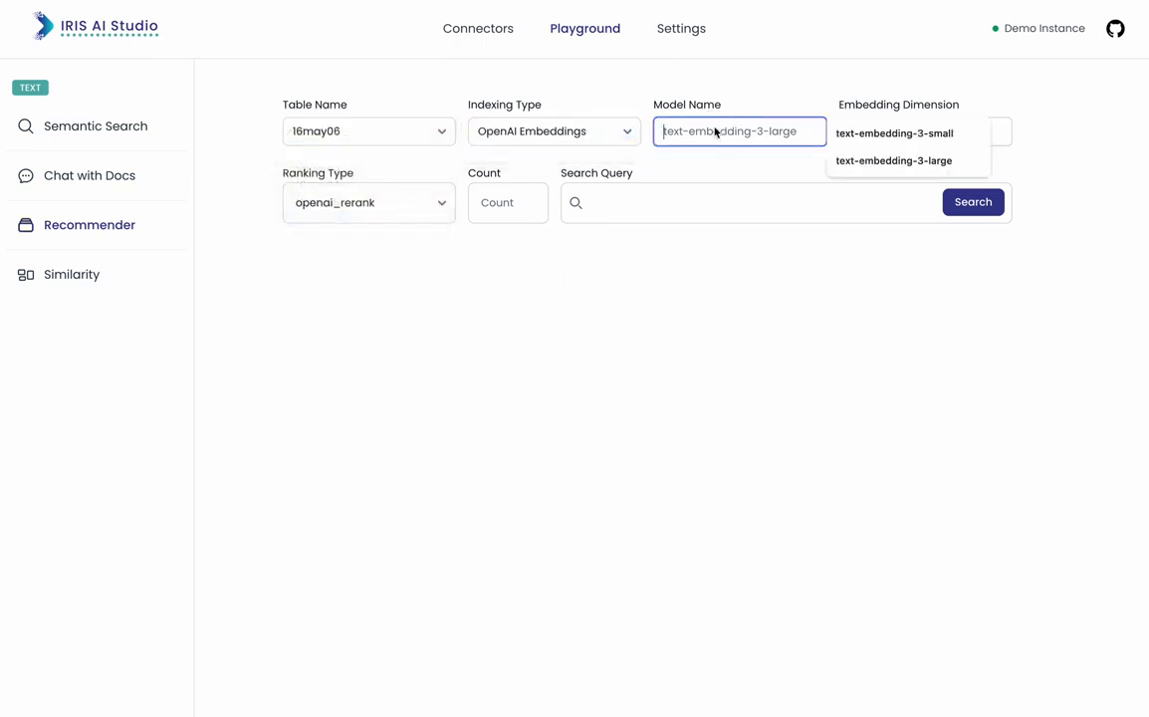
click(841, 131)
click(872, 128)
click(1047, 141)
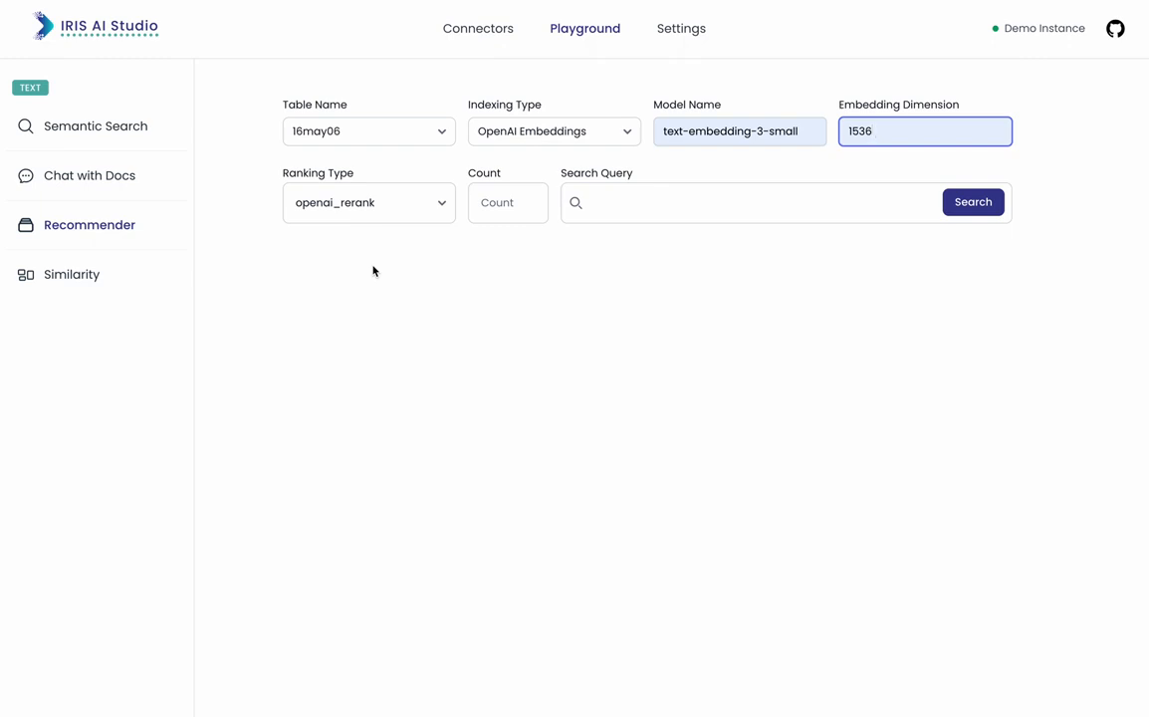
Set the recommendation count to 5 and search for "Who is Sam Altman to YC?".
click(494, 203)
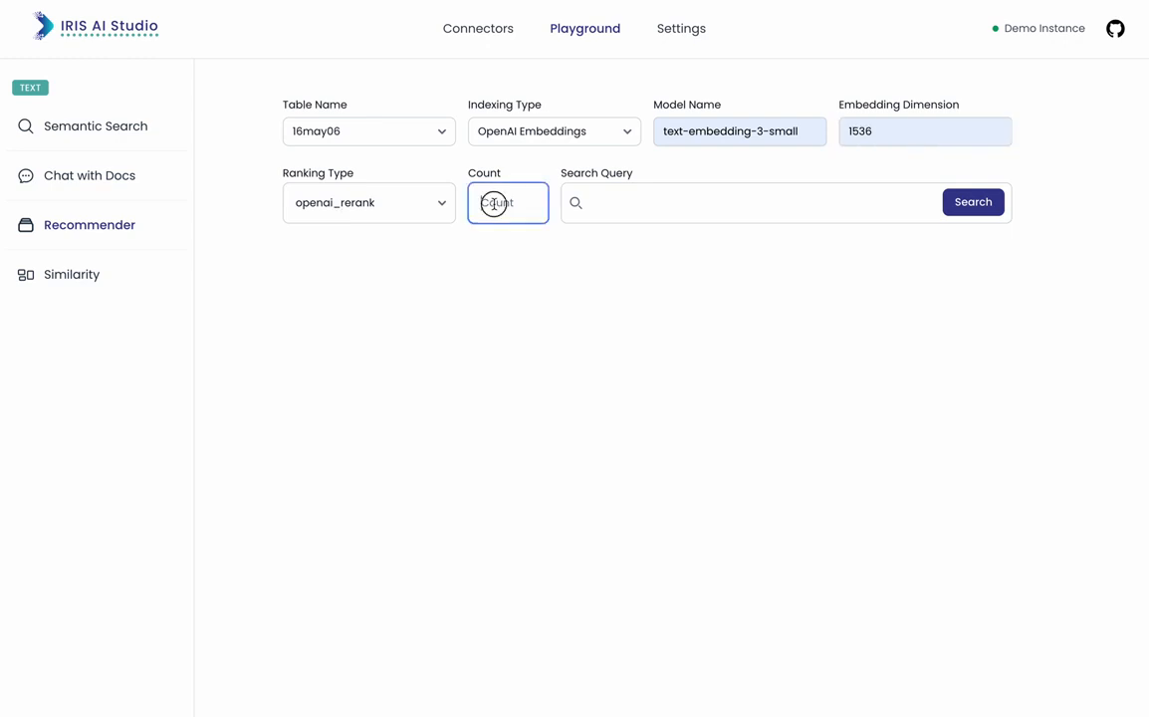
text(5)
click(628, 194)
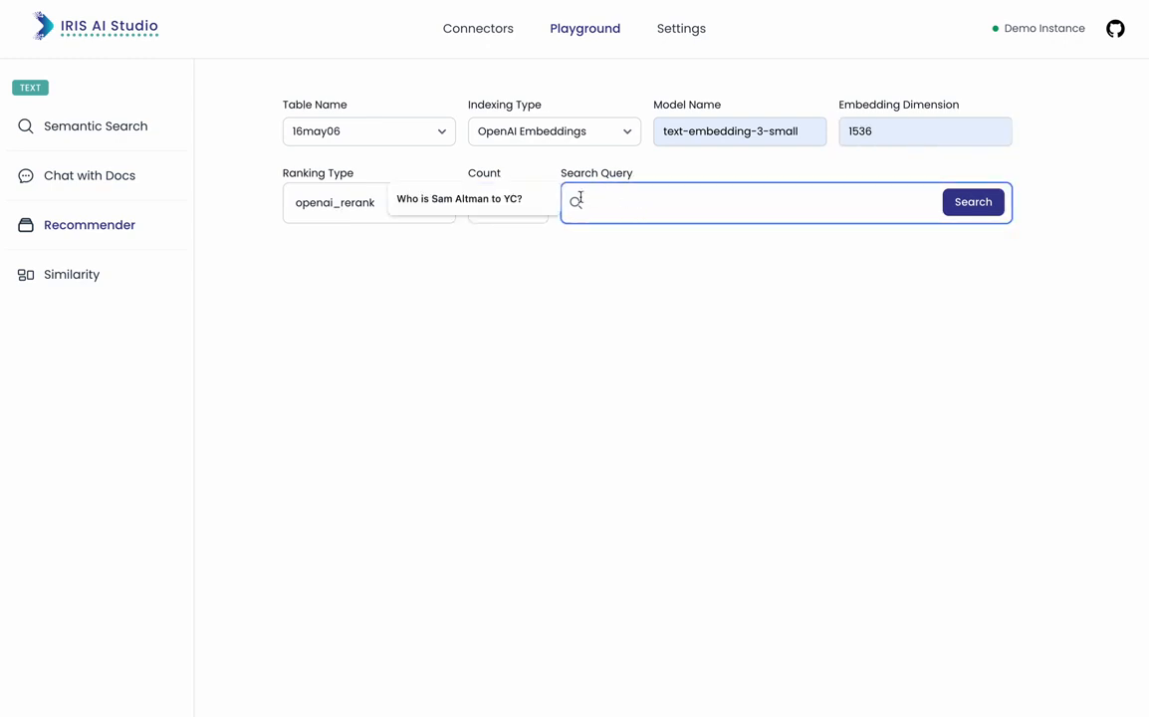
click(518, 200)
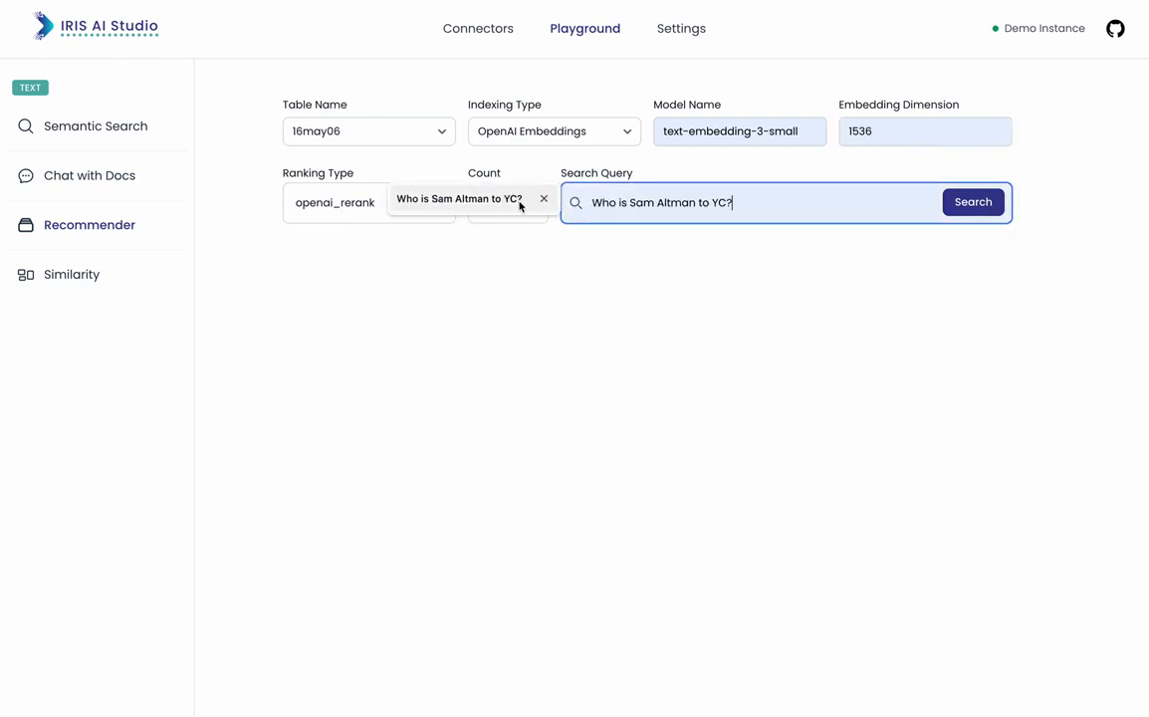
triple_click(777, 211)
click(958, 210)
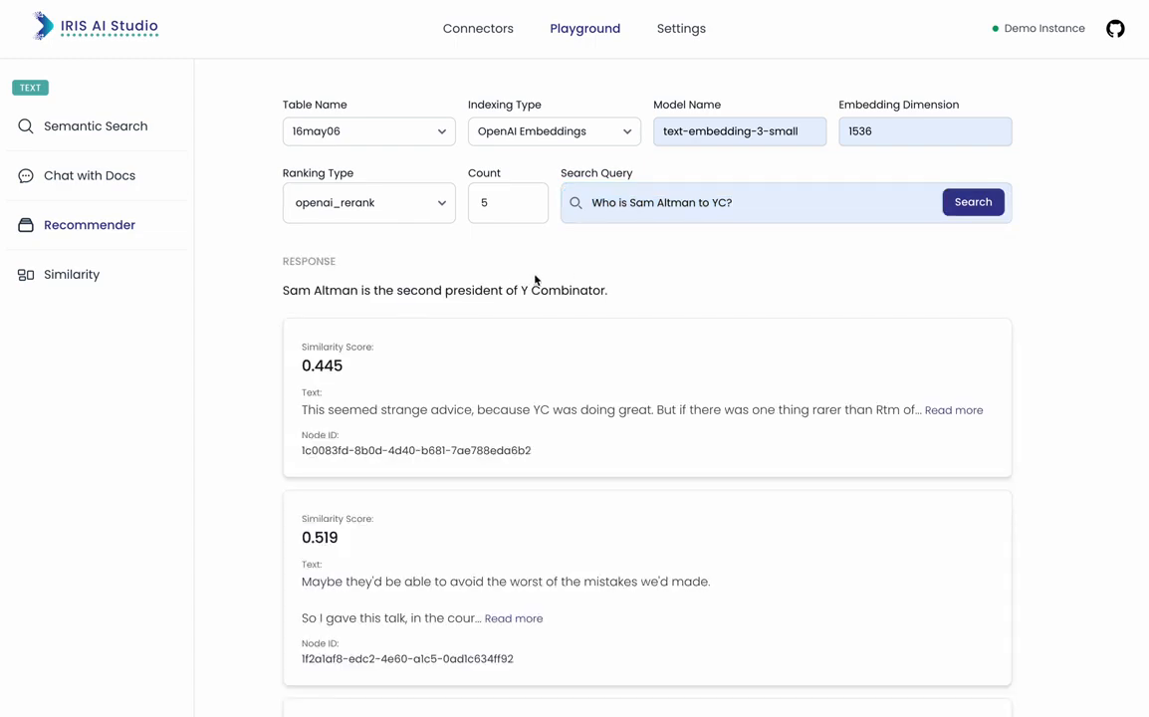
Expand the full text of the first recommendation and look through the remaining recommended passages.
scroll(441, 370, down, 5)
scroll(441, 367, up, 5)
click(961, 410)
scroll(636, 468, down, 10)
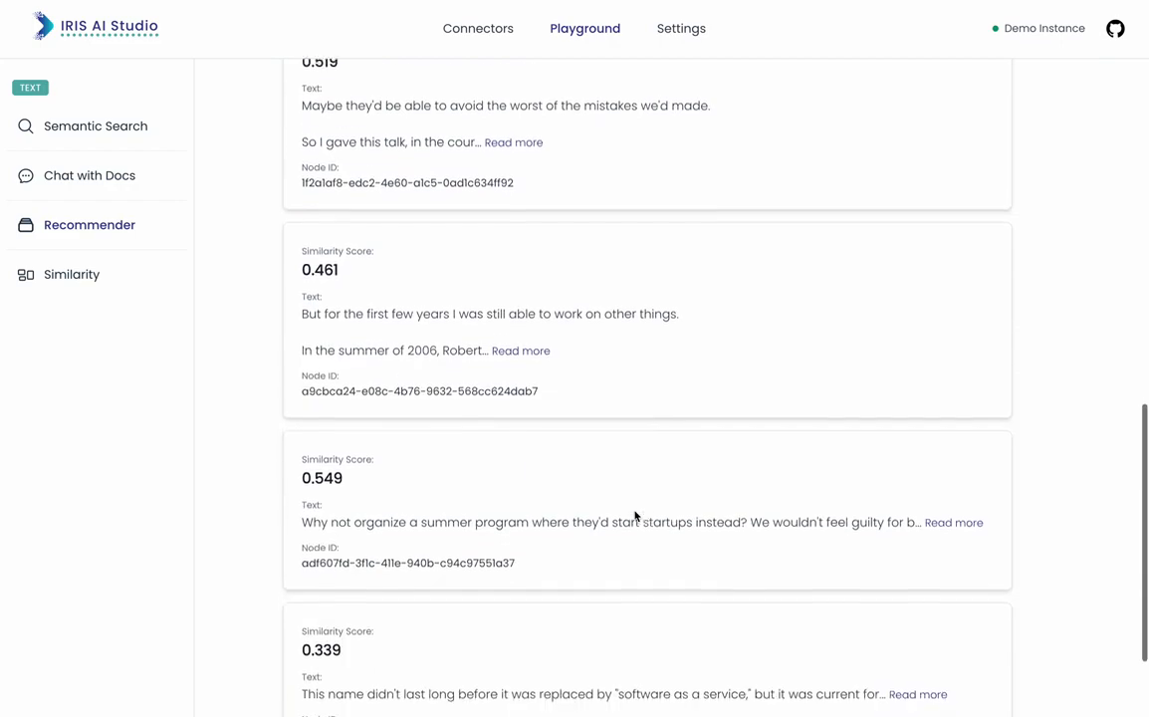
scroll(456, 414, down, 3)
scroll(456, 410, up, 15)
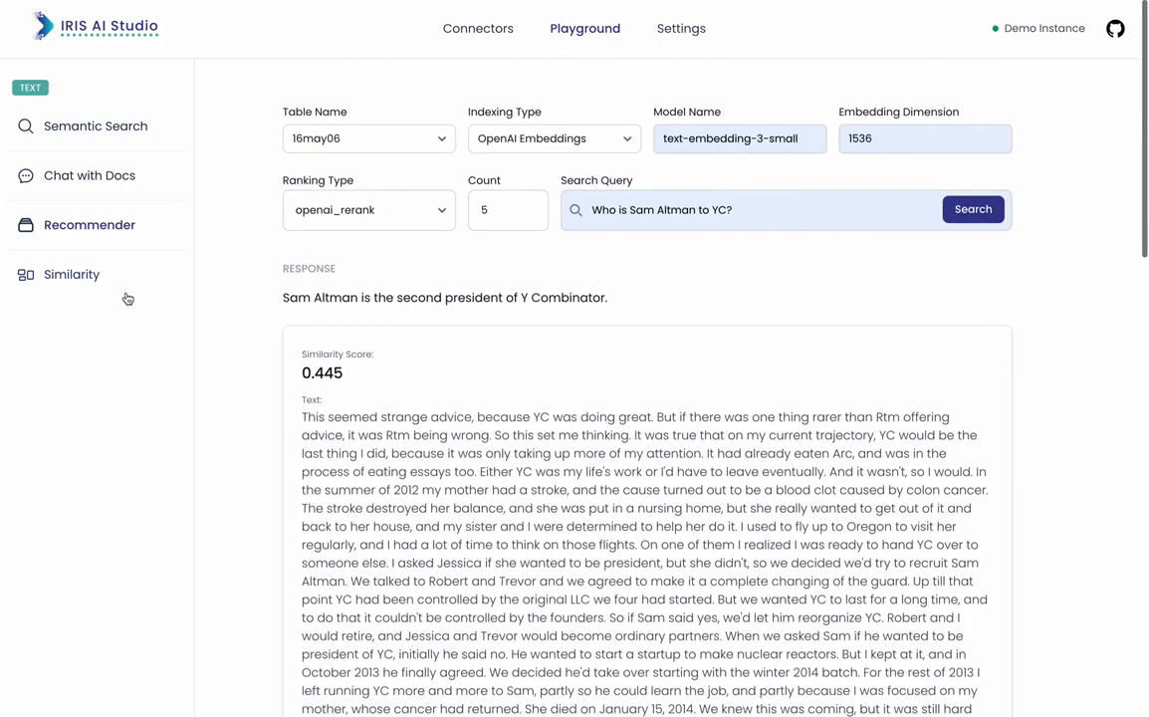
Configure Similarity for table 16may06 with OpenAI Embeddings, model text-embedding-3-small and embedding dimension 1536.
click(100, 275)
click(393, 130)
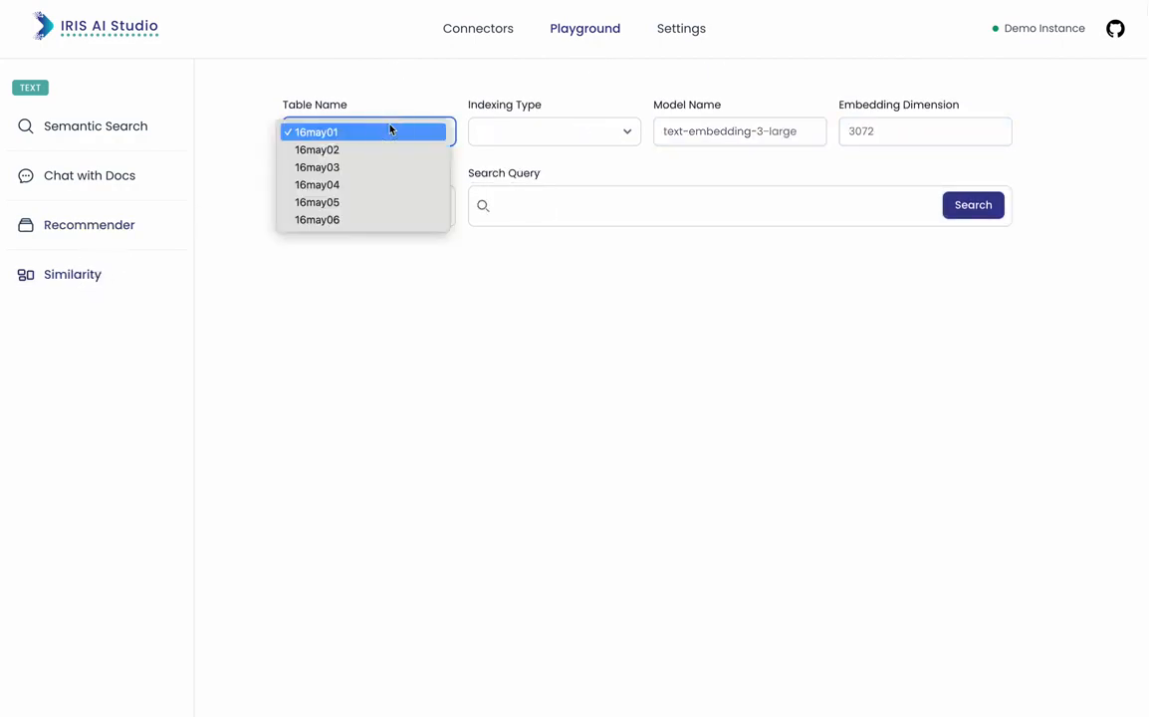
click(357, 221)
click(538, 130)
click(563, 130)
click(746, 130)
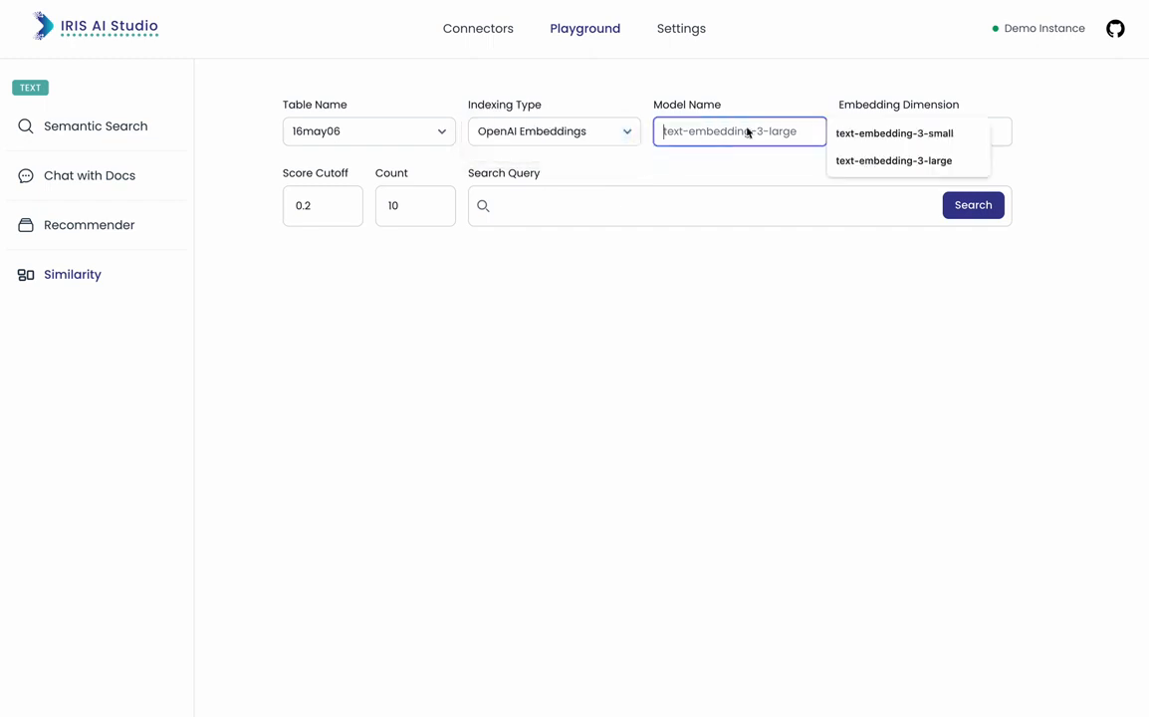
click(899, 131)
click(954, 127)
click(1026, 131)
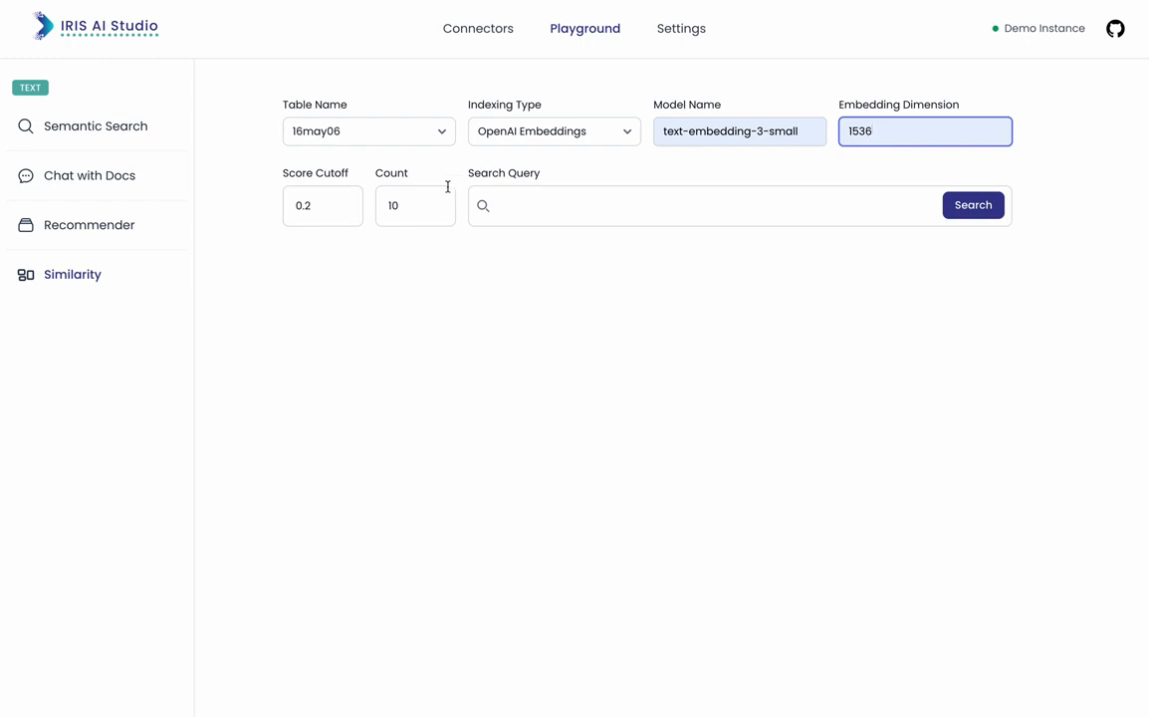
Run a similarity search for "Y Combinator programs".
click(563, 215)
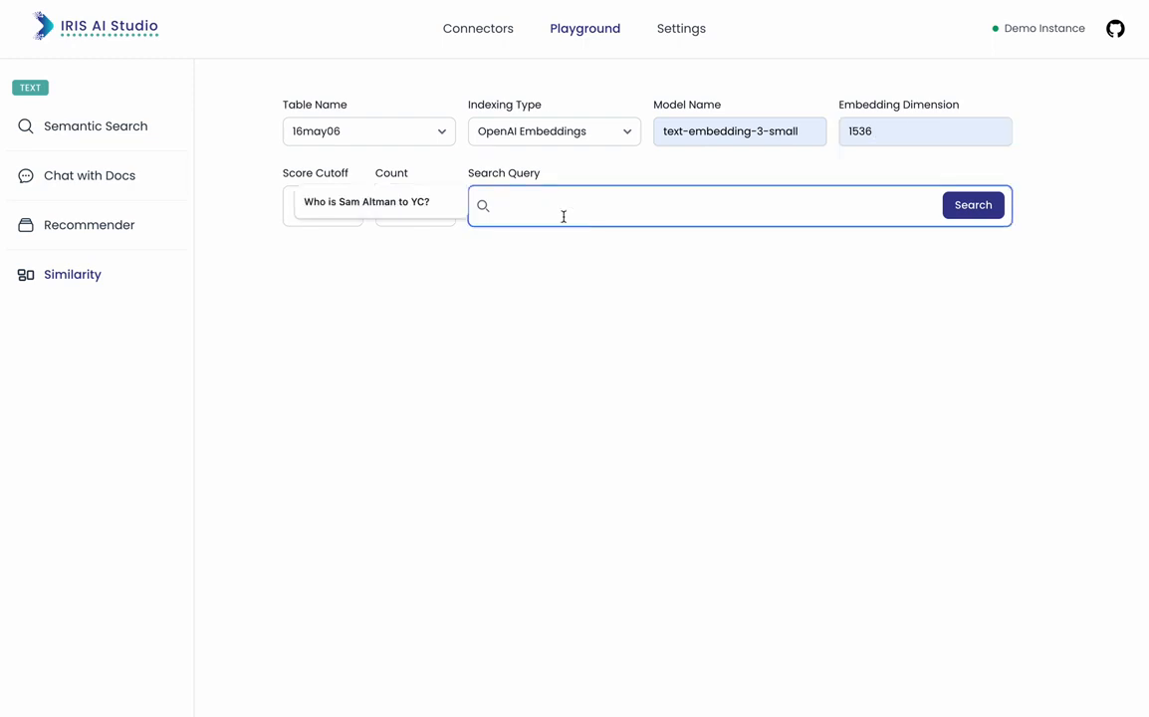
text(SY)
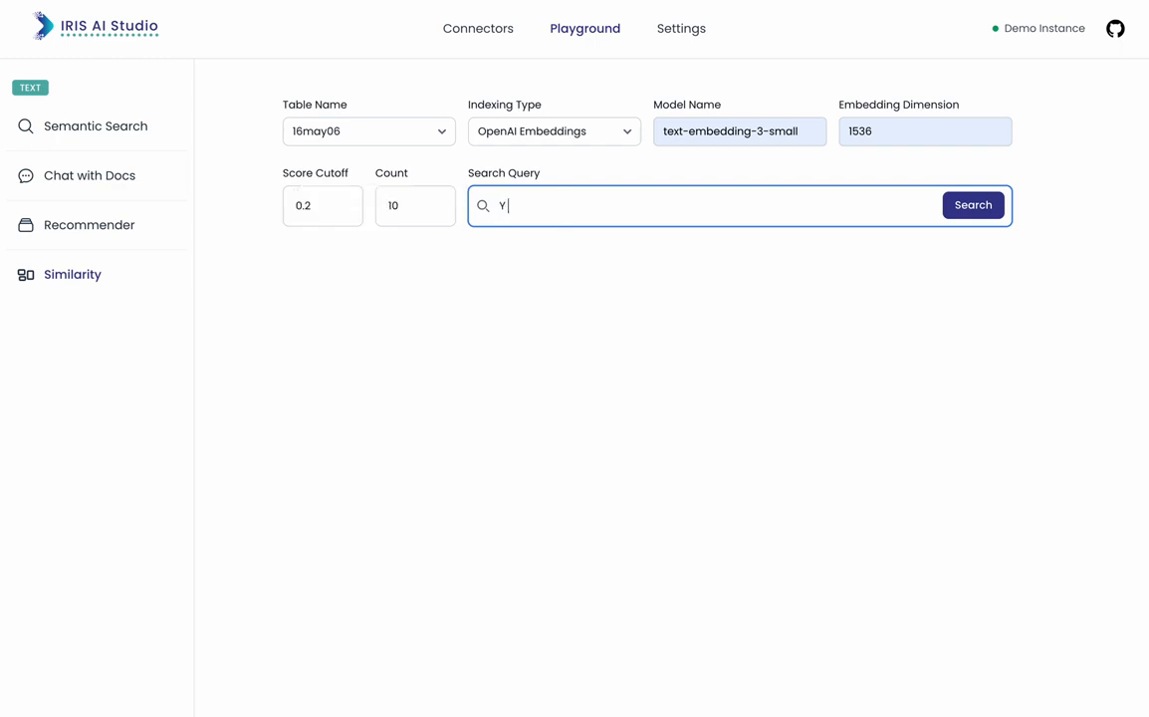
text( Combinator programs)
key(Return)
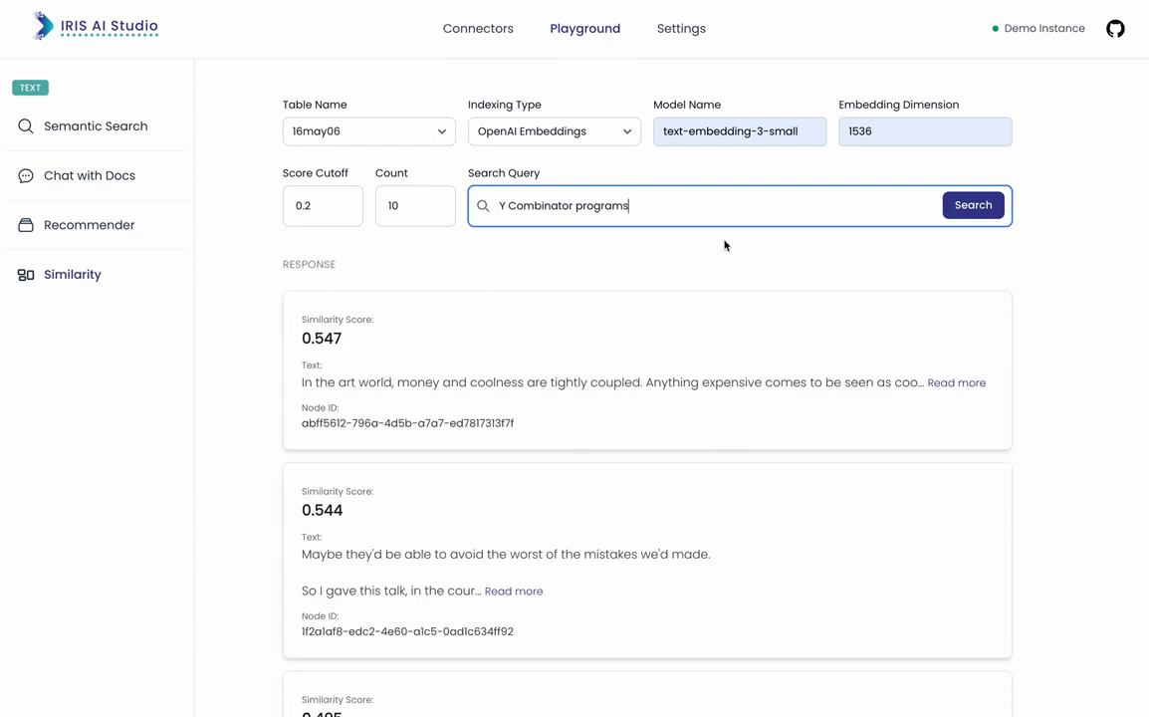
Review the similarity results and their scores down to the end of the list.
scroll(325, 469, down, 10)
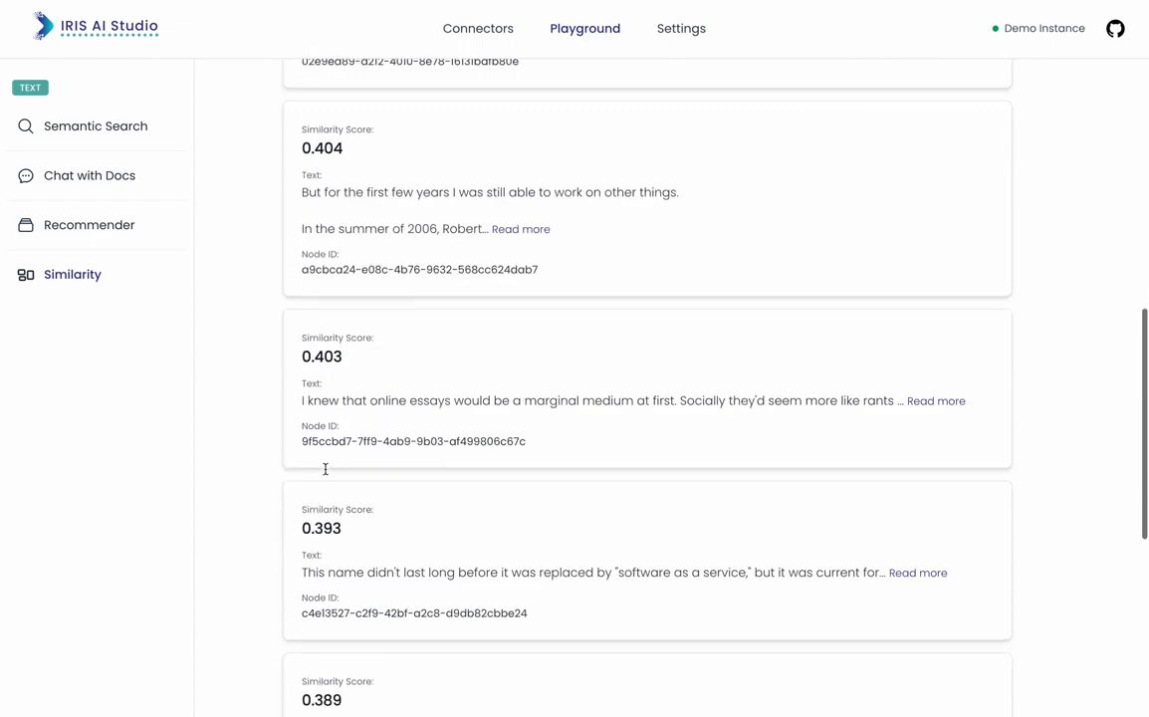
scroll(325, 469, down, 3)
scroll(325, 474, up, 15)
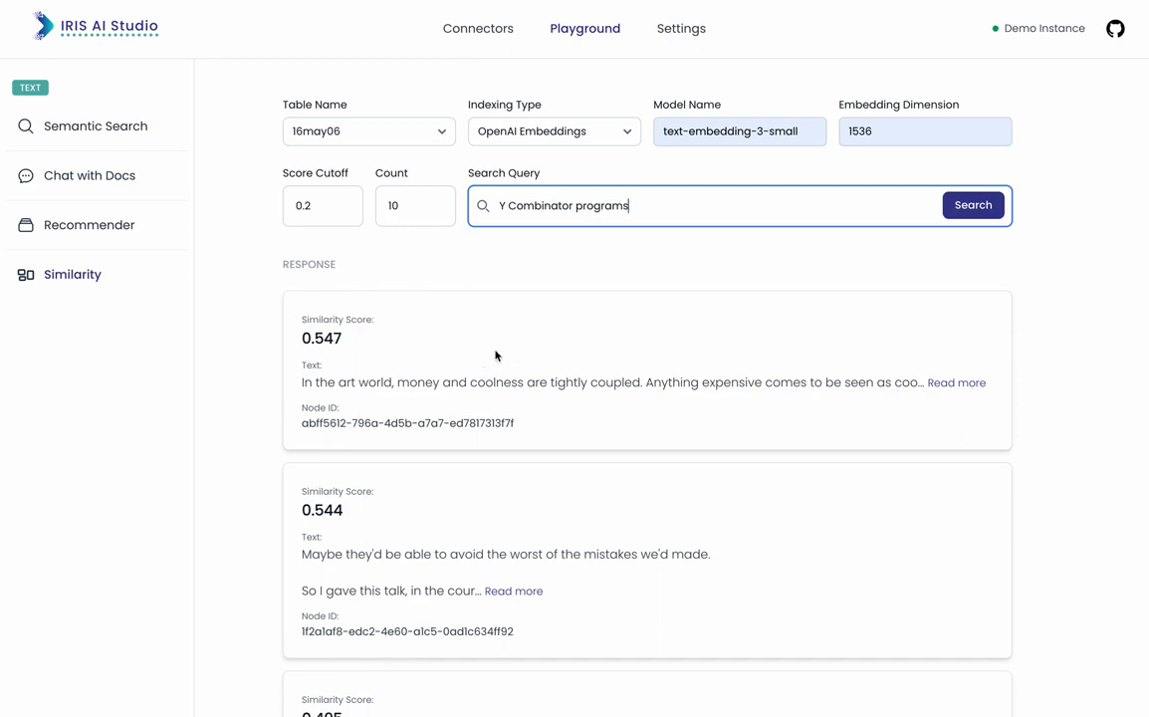
scroll(496, 356, down, 15)
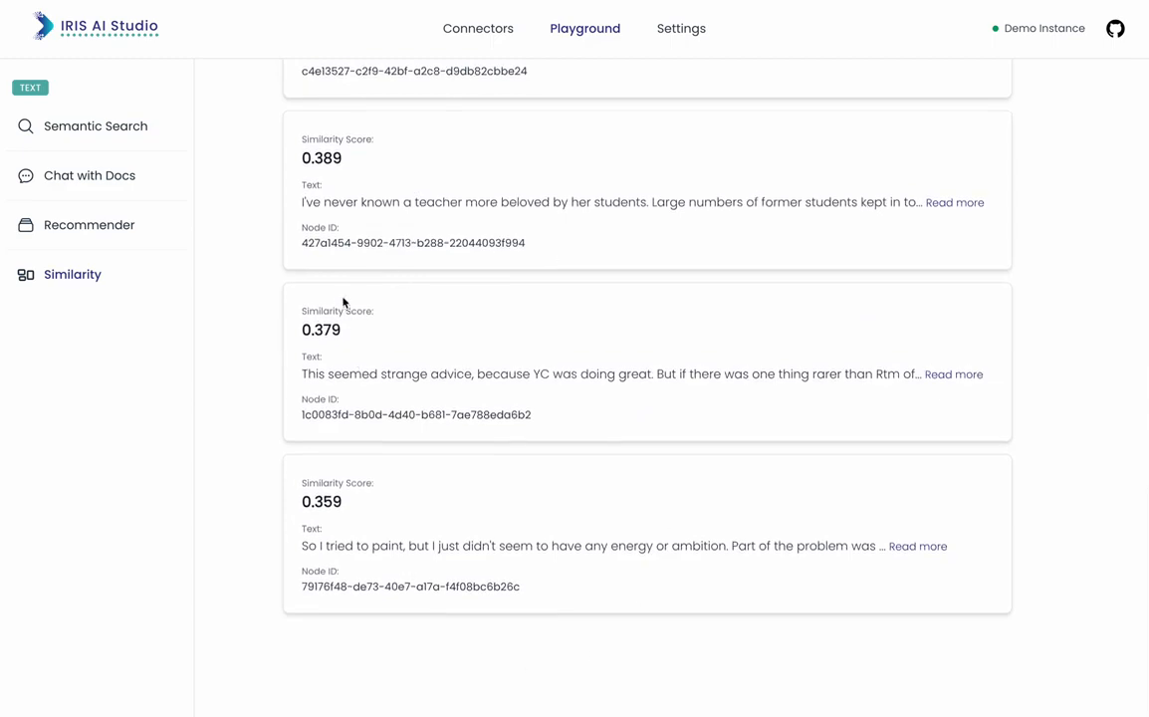
Compare a similarity result's node ID with the node_id column of data_16may06 in DBeaver, and return to IRIS AI Studio.
triple_click(329, 245)
click(329, 246)
key(ctrl+Left)
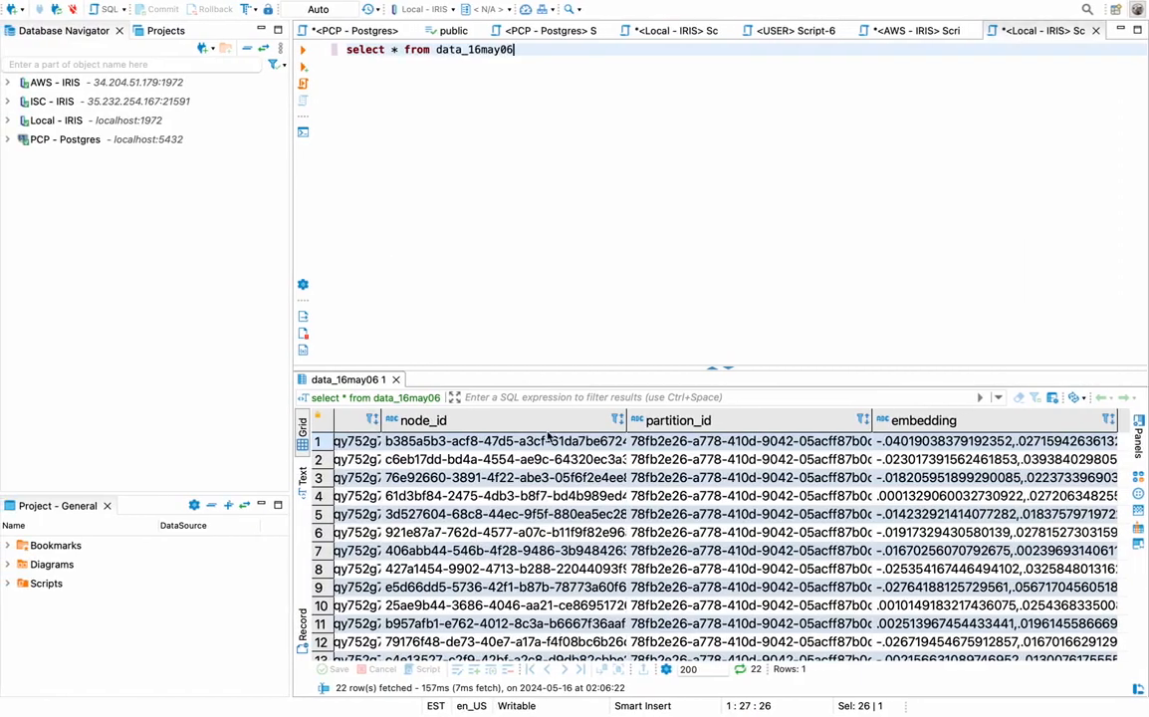
key(ctrl+Right)
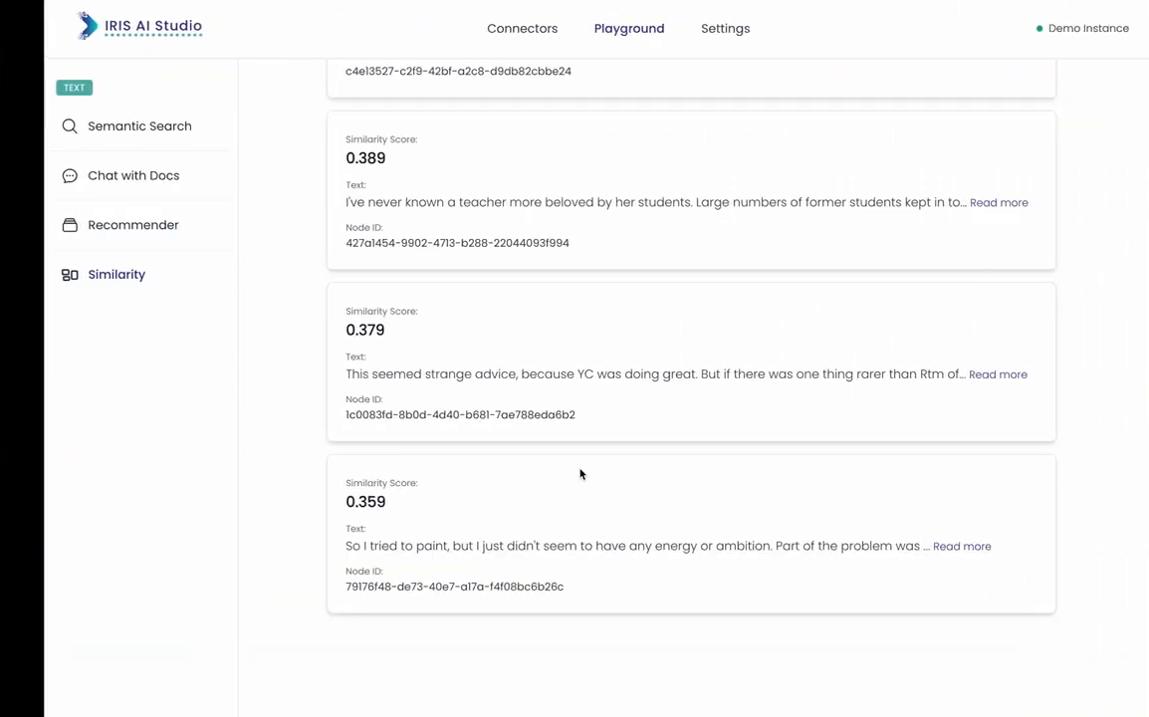
Return to the IRIS AI Studio home page and look over the pipeline diagram and the FAQ.
scroll(491, 373, up, 5)
scroll(492, 373, up, 10)
click(480, 27)
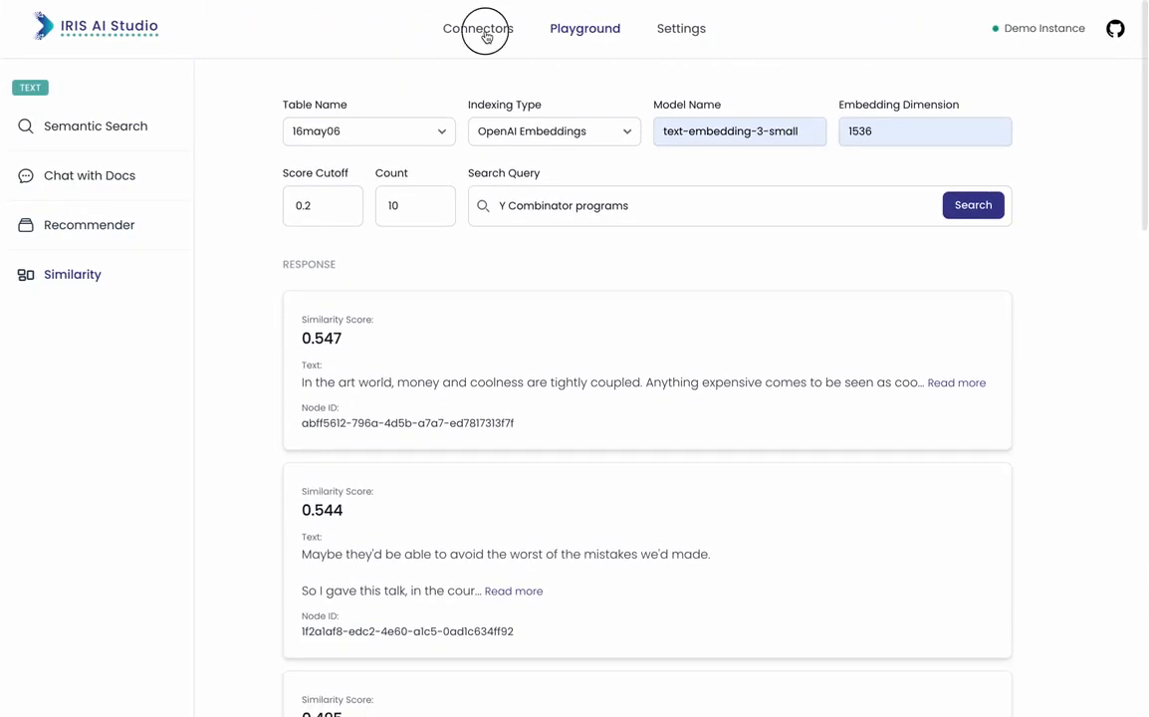
click(76, 30)
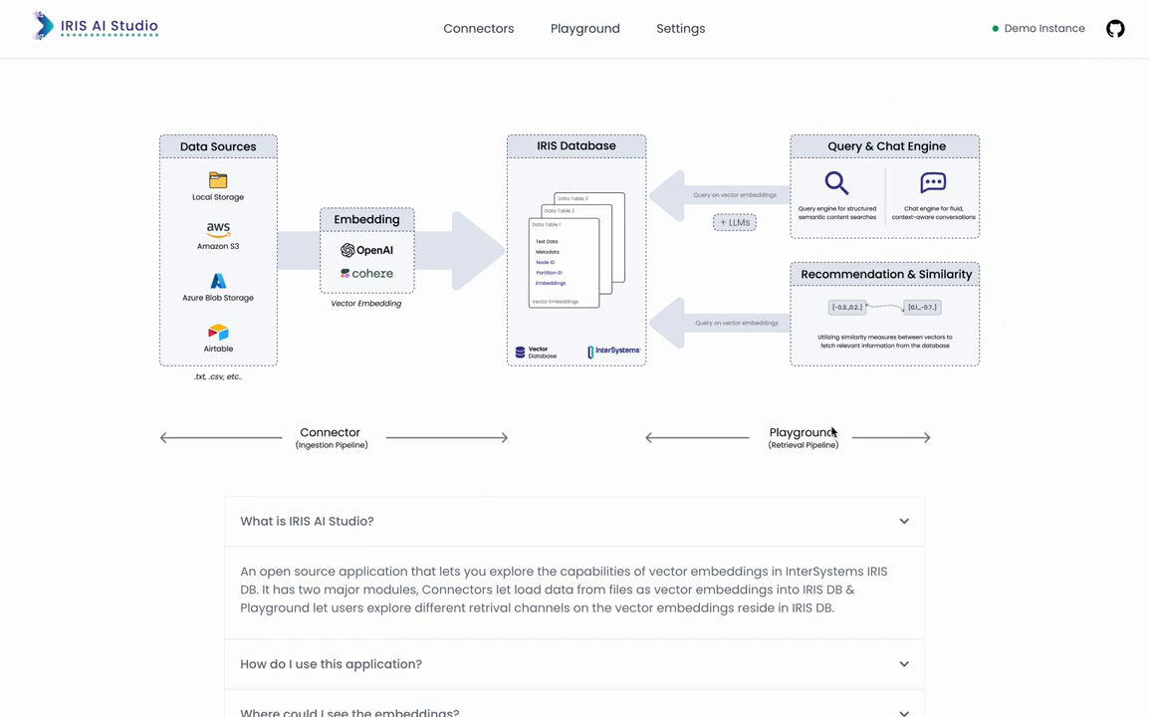
scroll(681, 539, down, 3)
scroll(681, 539, down, 1)
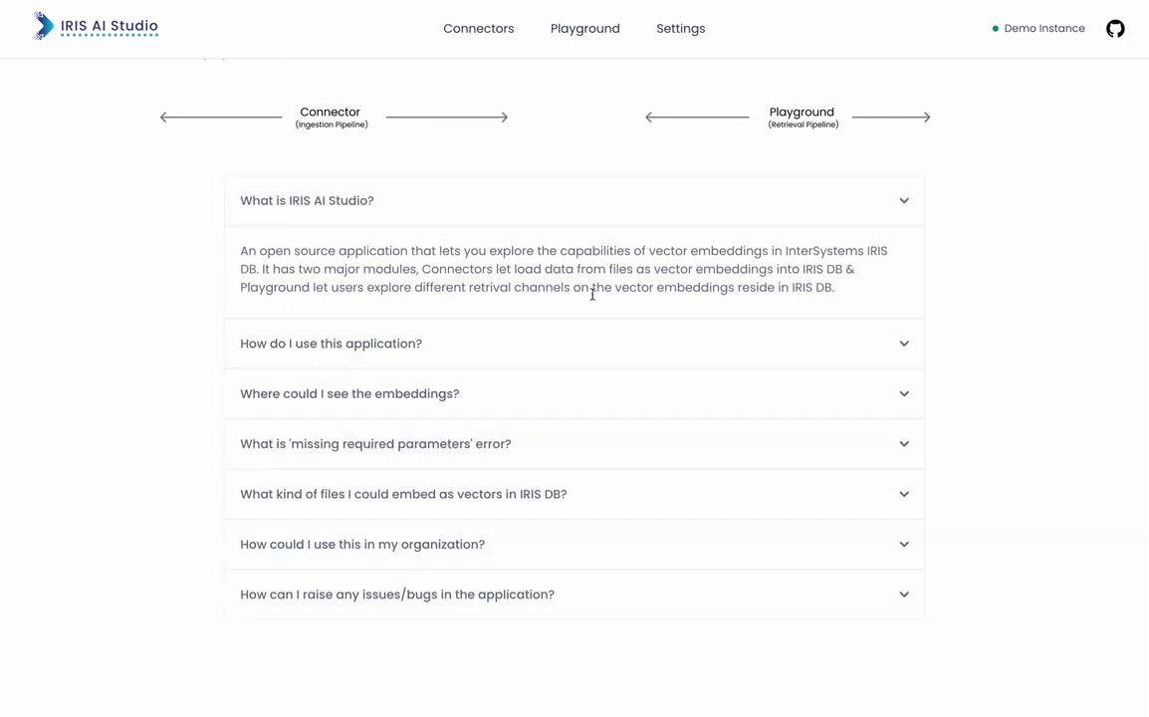
scroll(592, 293, up, 3)
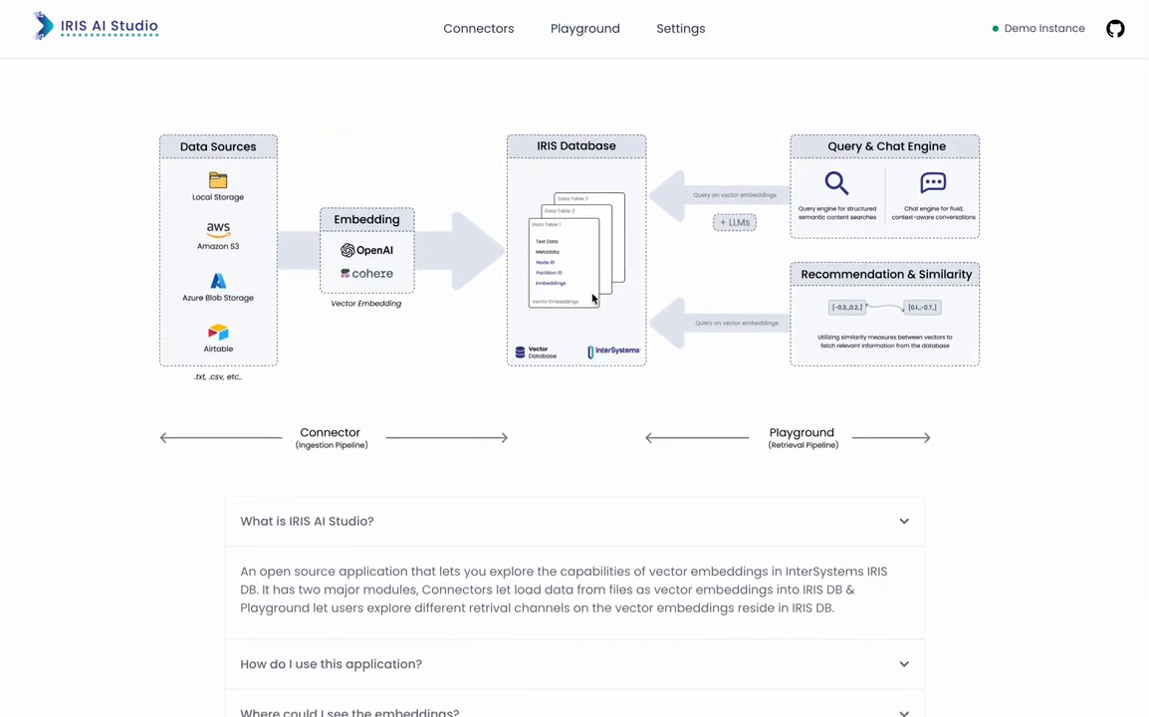